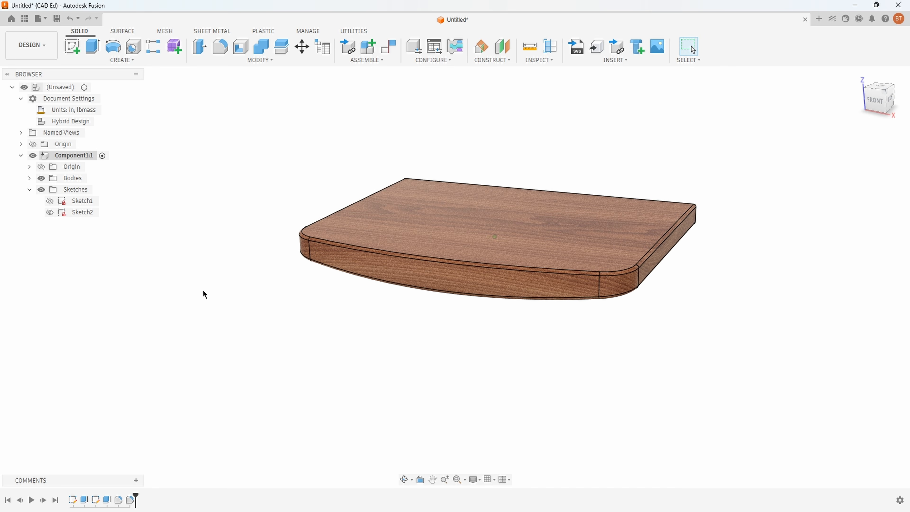
- Create a new hybrid design with inch and lbmass units
shift+middle_drag(266, 333, 271, 340)
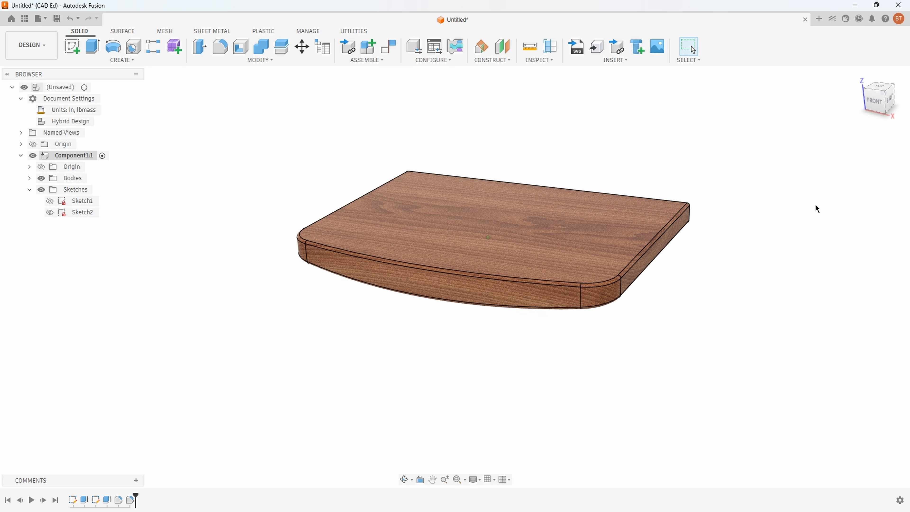
click(819, 19)
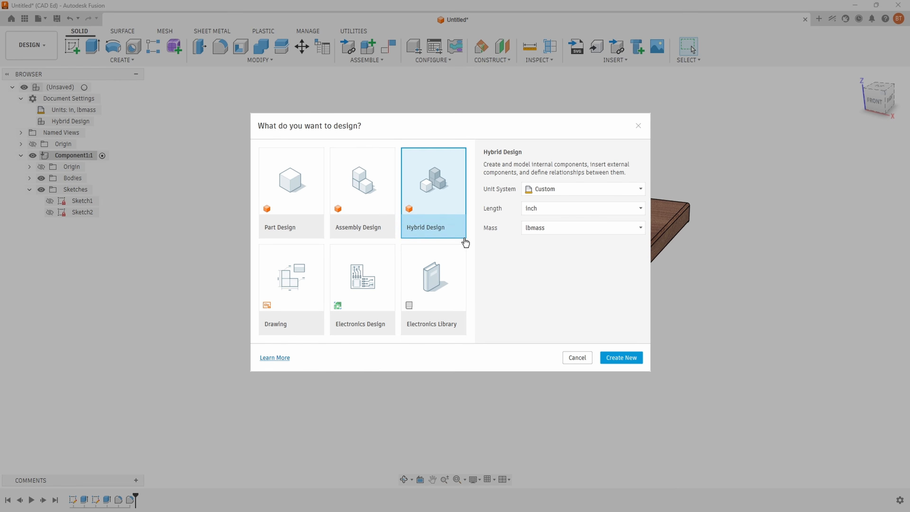
click(615, 357)
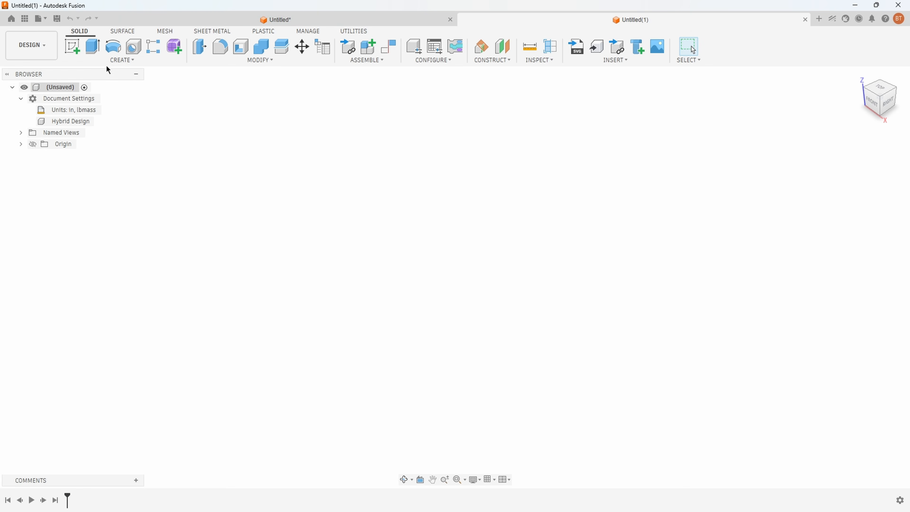
- Add a new active component named Demo under the root of the design
right_click(62, 88)
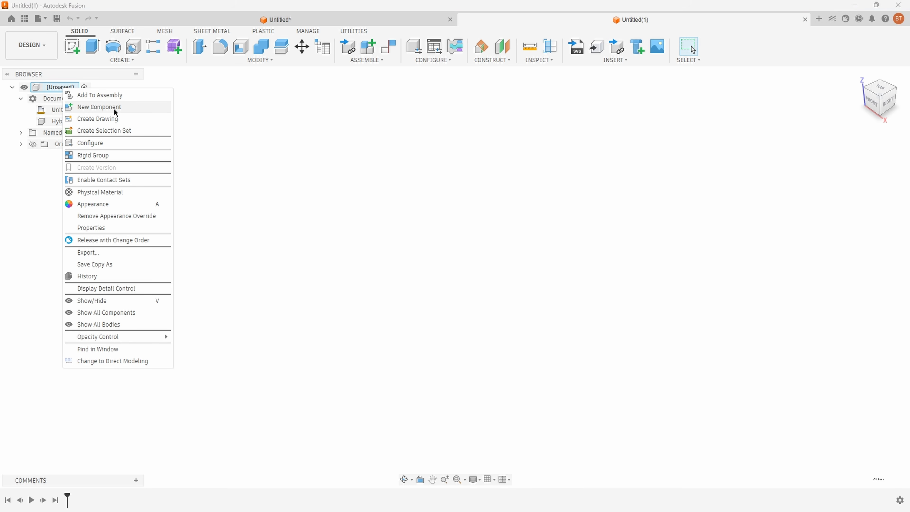
click(135, 108)
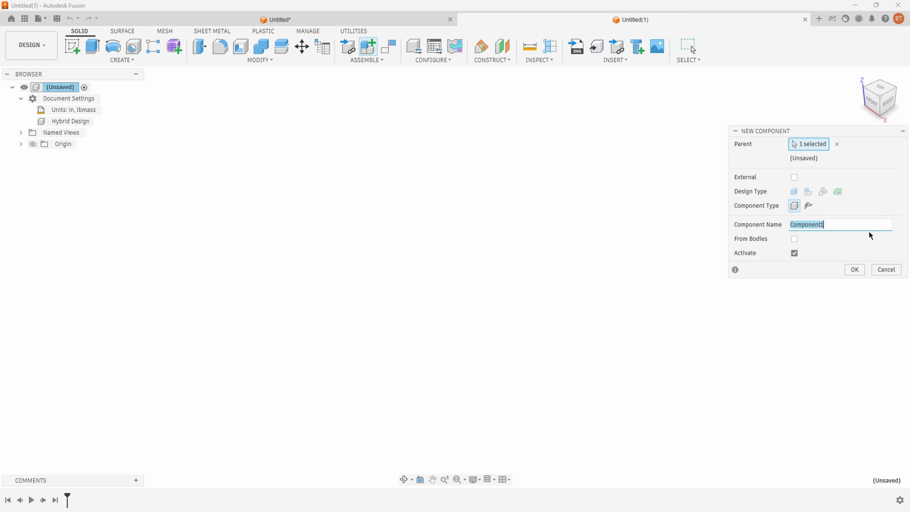
text(Demo)
click(857, 271)
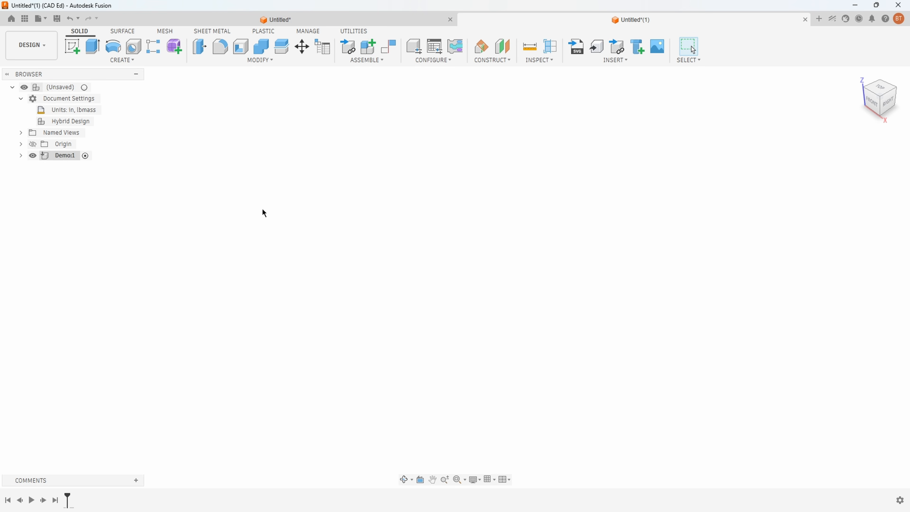
- Start a sketch on the front XZ plane and draw a center rectangle at the origin, 32 in wide and 2 in high
click(72, 49)
click(475, 256)
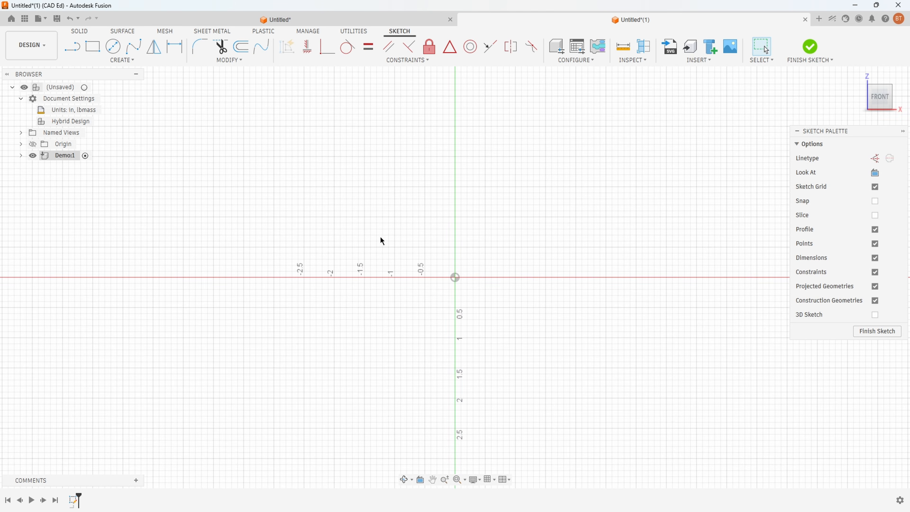
click(85, 50)
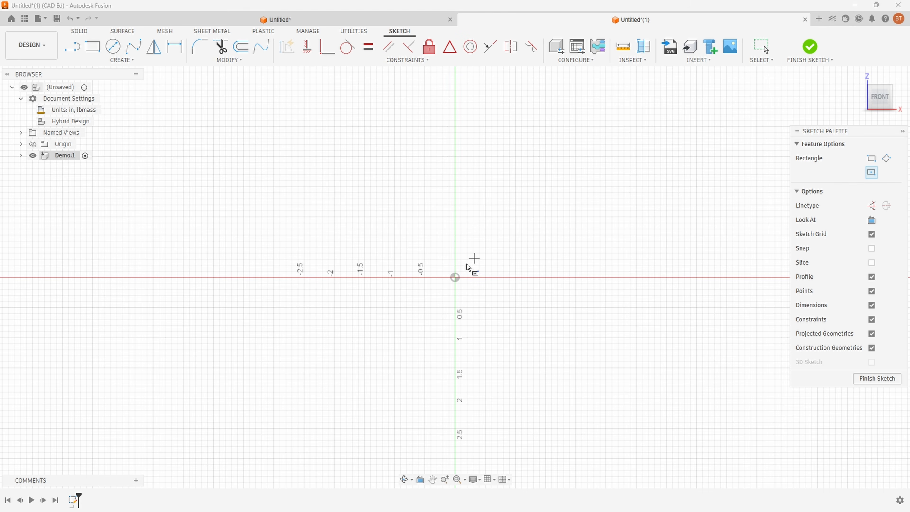
click(455, 277)
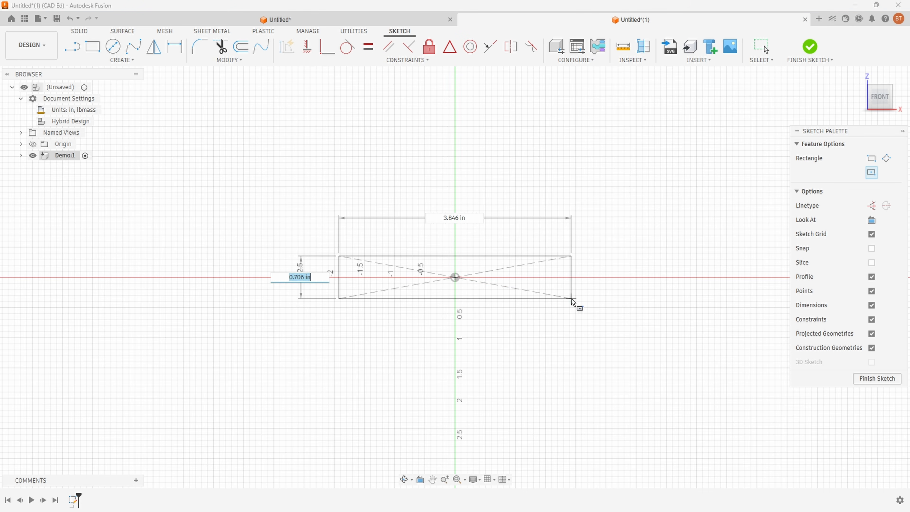
scroll(573, 301, down, 6)
scroll(465, 301, down, 1)
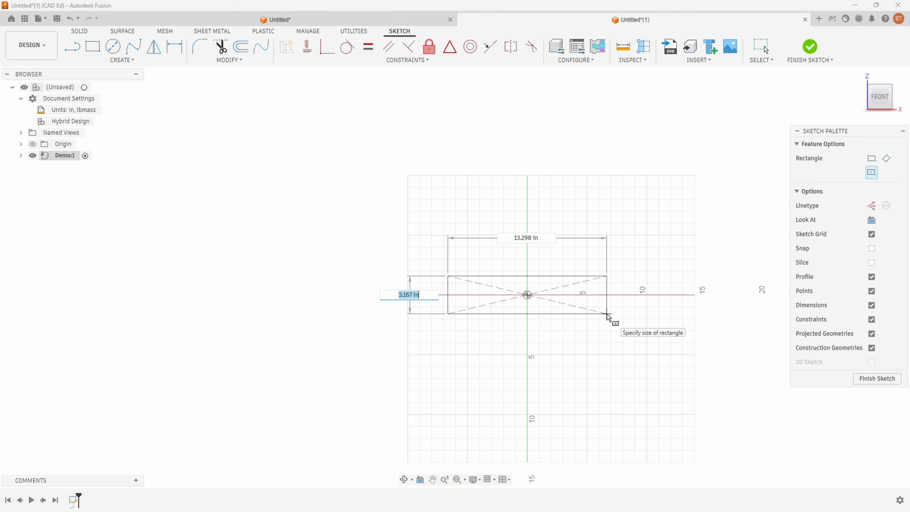
key(Tab)
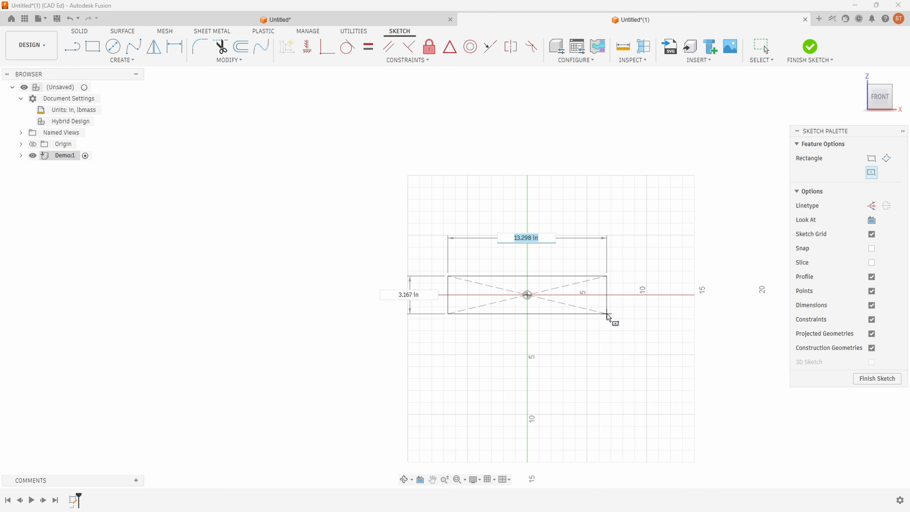
text(32)
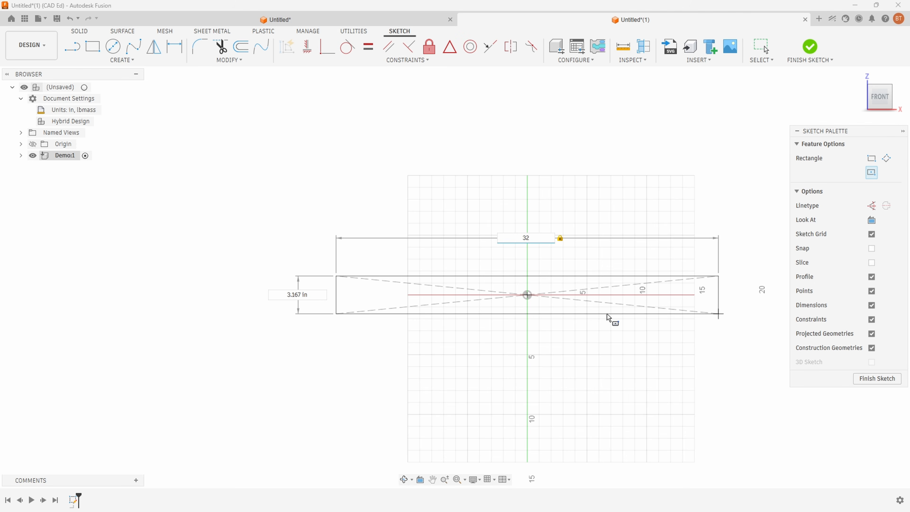
key(Tab)
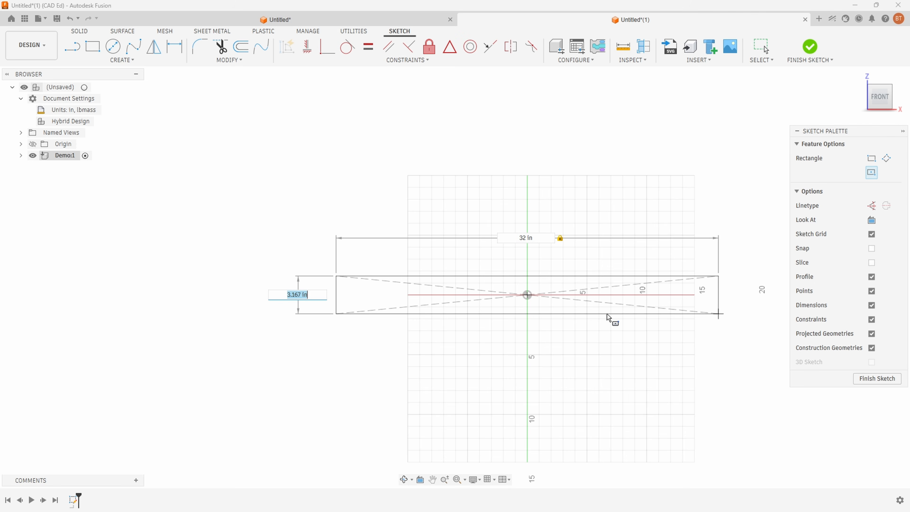
text(2)
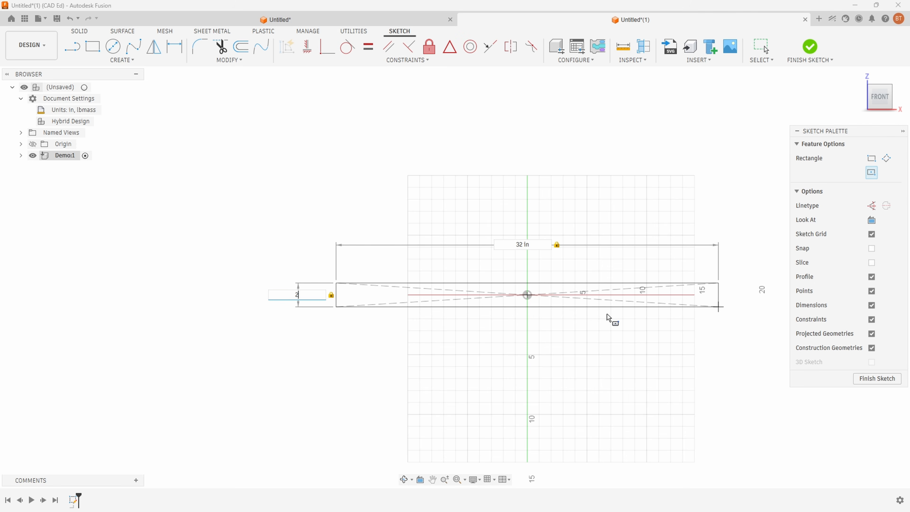
key(Return)
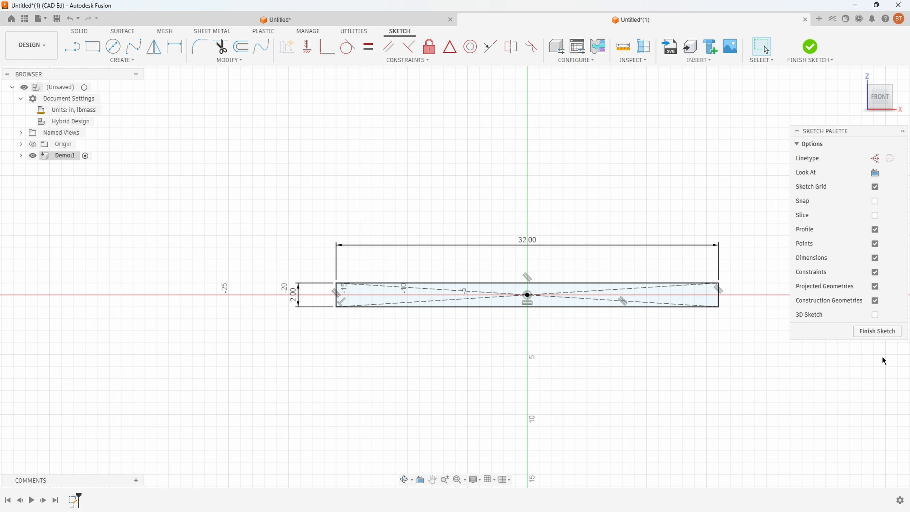
- Draw a 3-point arc between the rectangle's two lower corners, bulging about 1.55 in below its lower edge
mouse_move(570, 332)
middle_down()
mouse_move(335, 183)
mouse_move(272, 217)
middle_up()
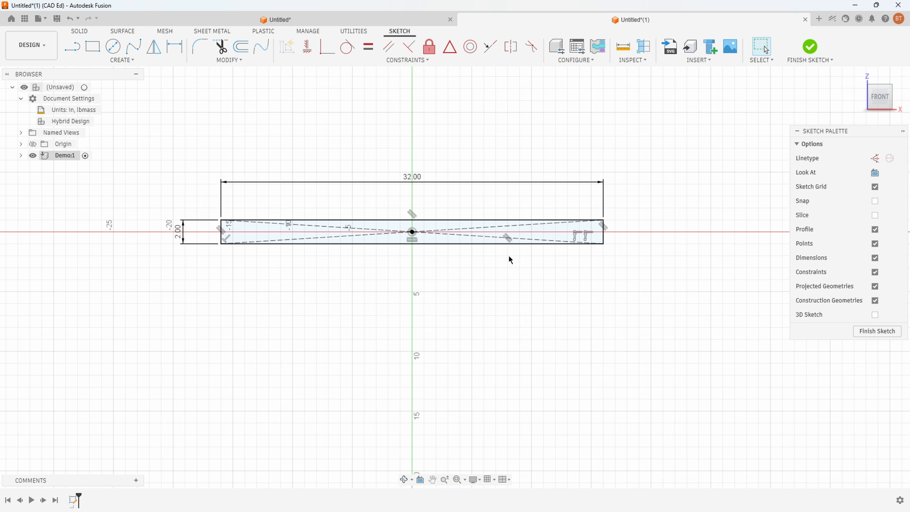
click(121, 60)
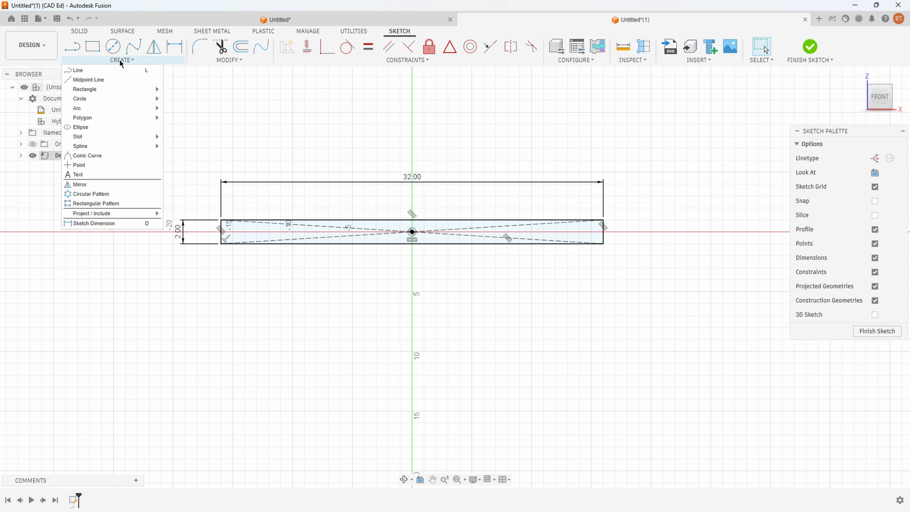
mouse_move(105, 108)
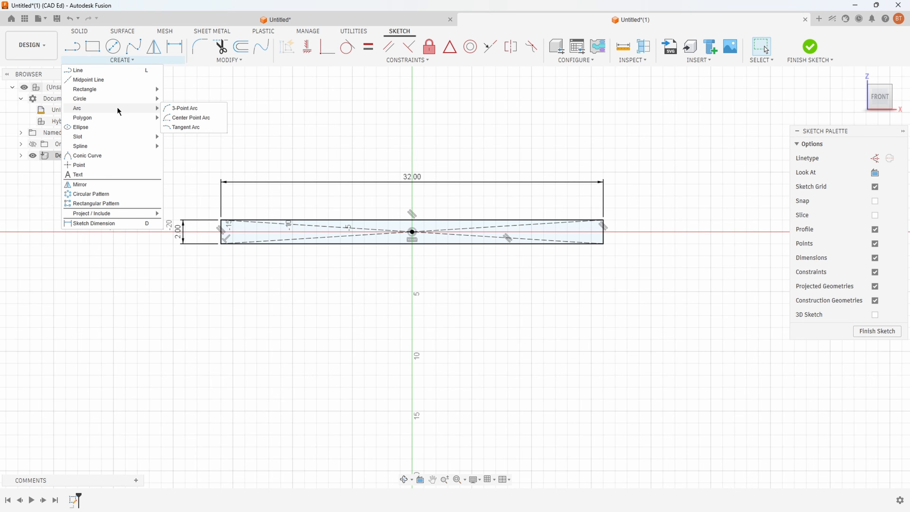
click(201, 110)
click(222, 246)
click(603, 245)
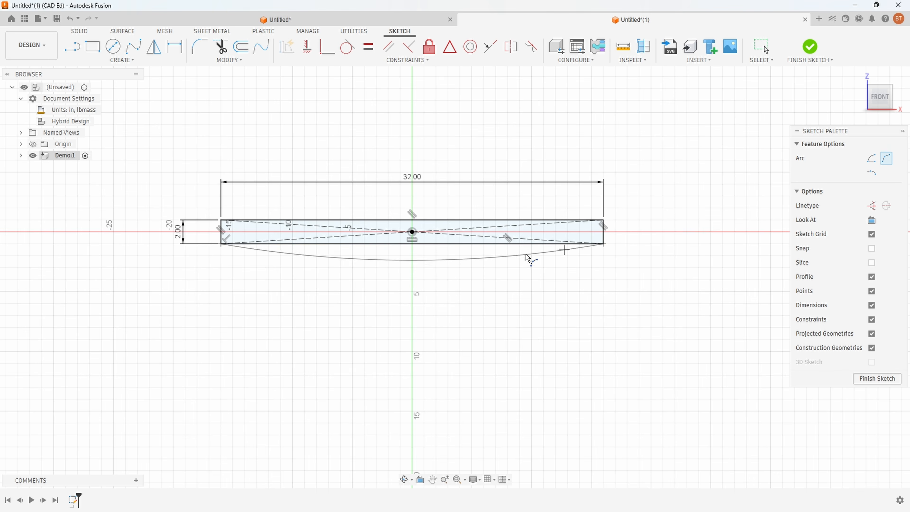
click(423, 260)
scroll(299, 295, up, 2)
middle_drag(336, 300, 332, 321)
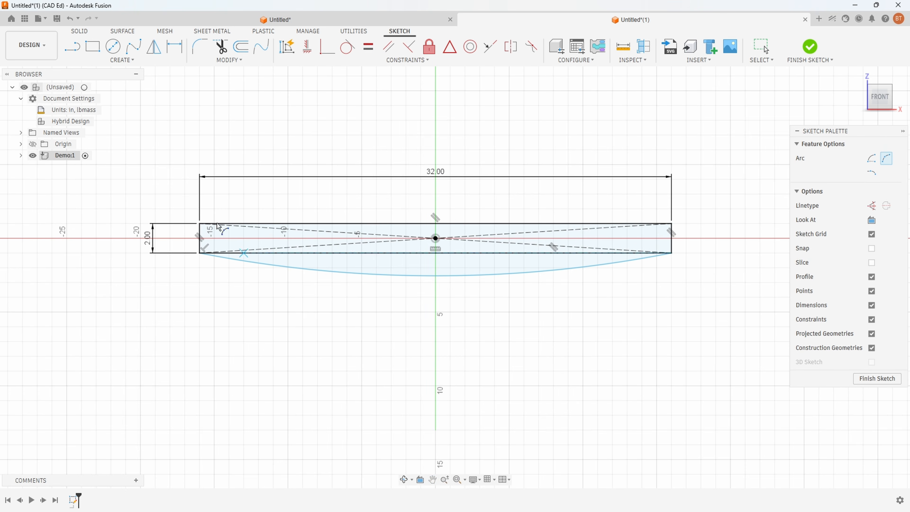
click(174, 47)
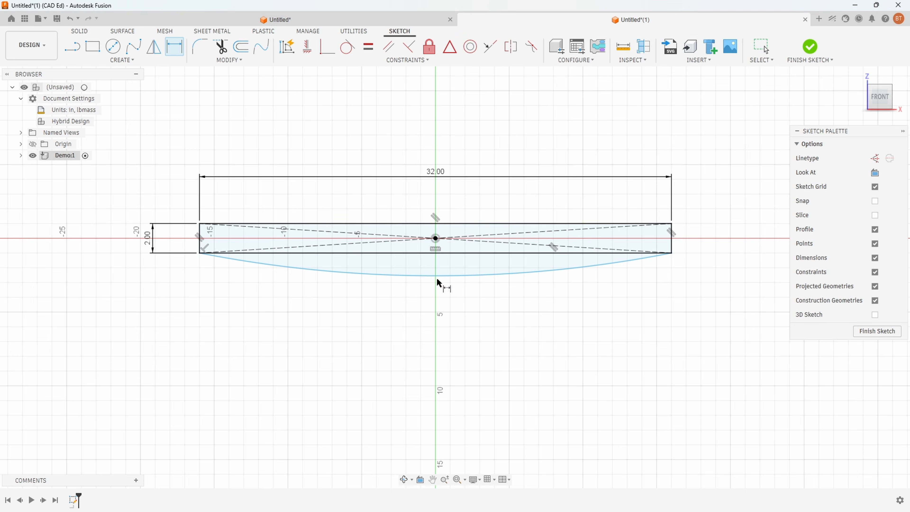
click(444, 253)
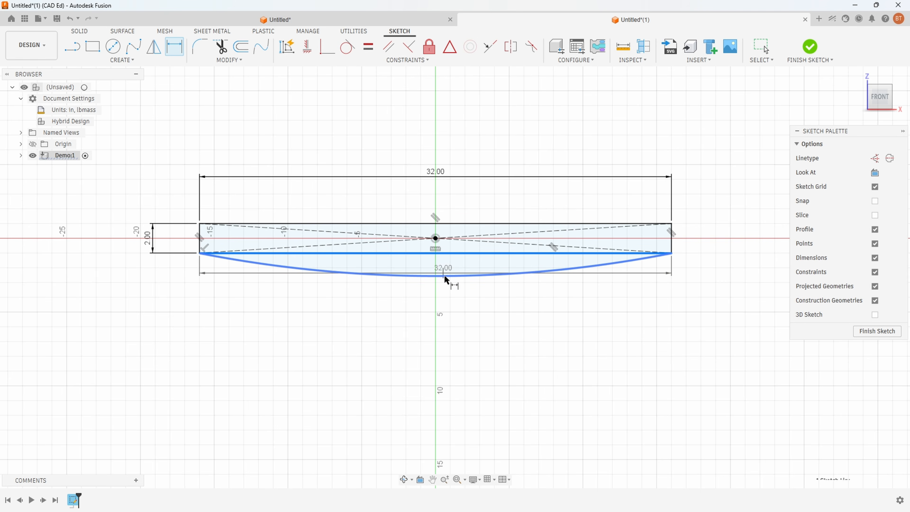
click(444, 275)
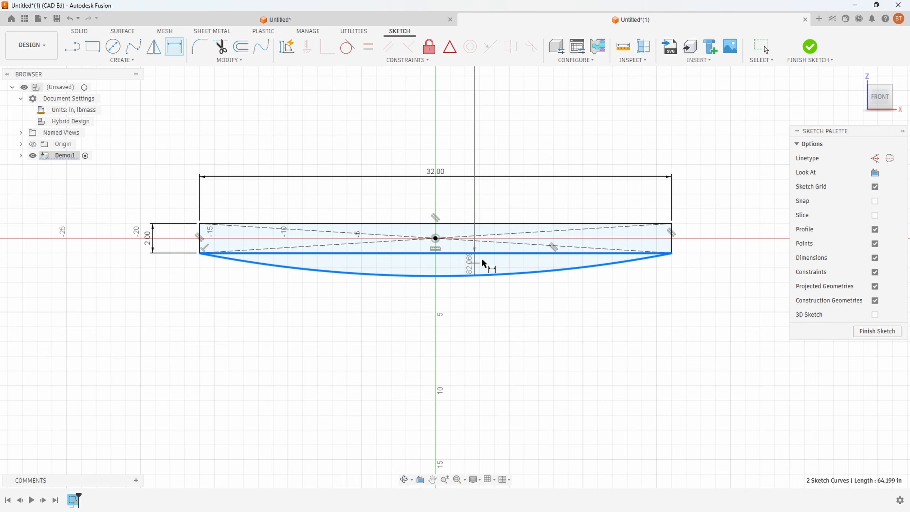
scroll(477, 284, down, 10)
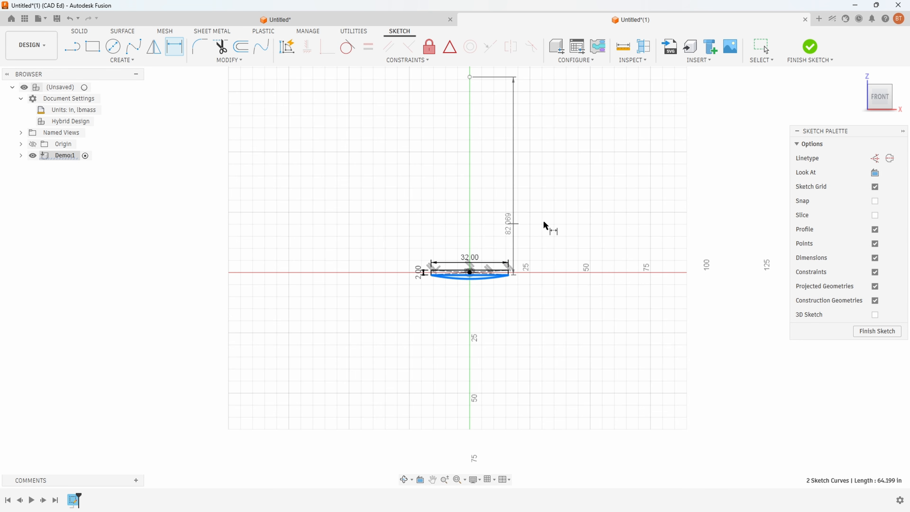
key(Escape)
scroll(491, 272, up, 8)
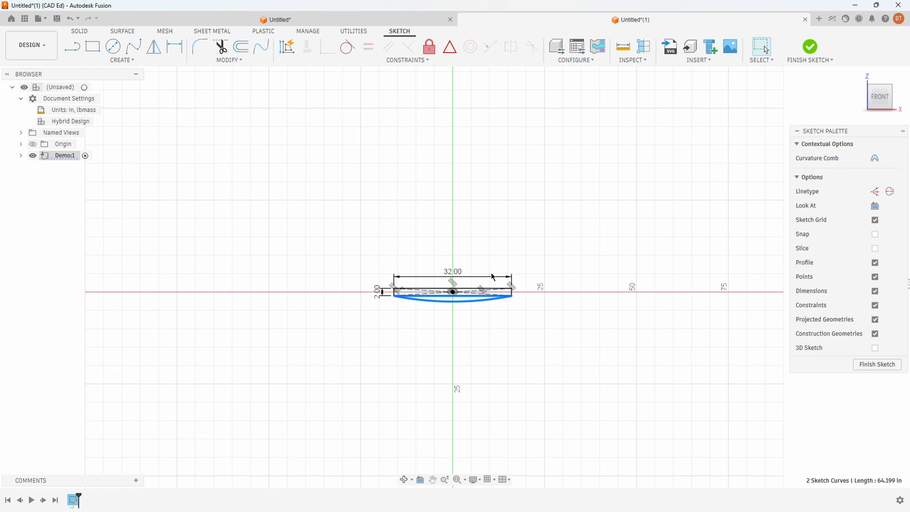
click(445, 188)
- Dimension the arc's depth from the rectangle's lower edge to the arc's tangent, using Pick Circle/Arc Tangent, and set it to 1 in
click(179, 52)
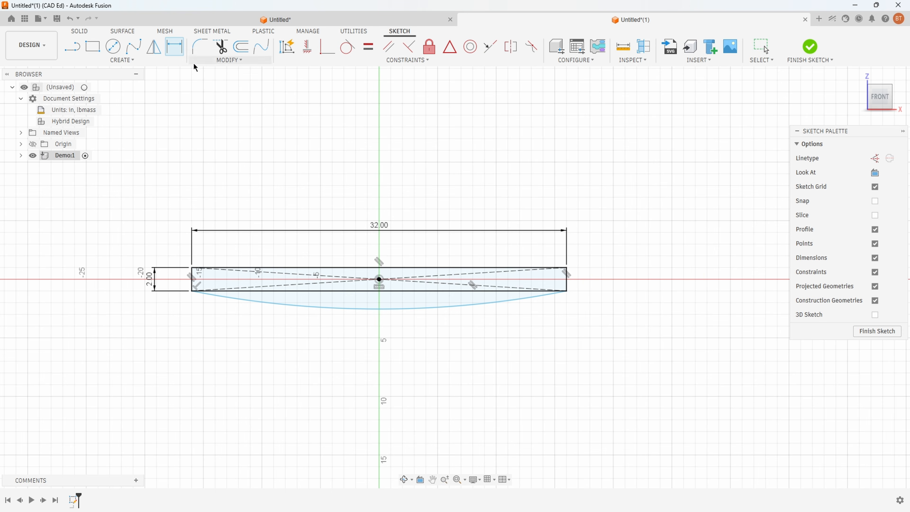
click(393, 291)
right_click(396, 299)
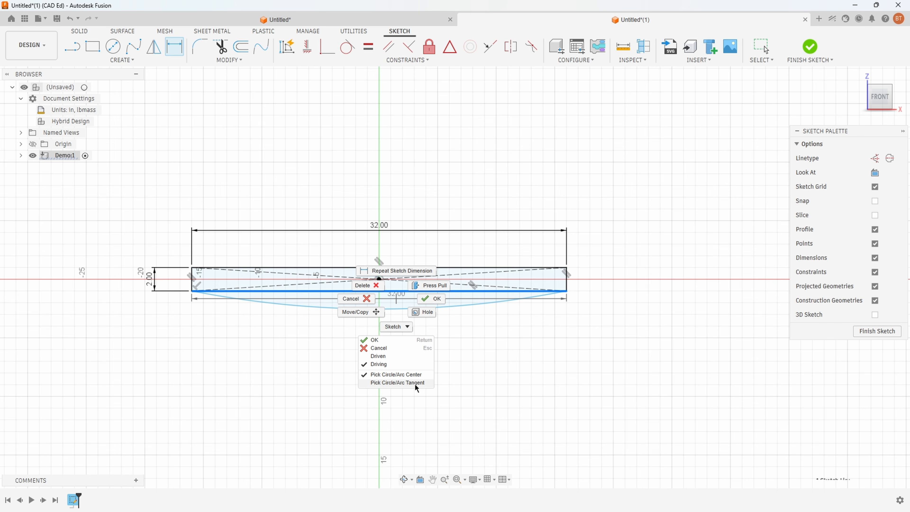
click(421, 383)
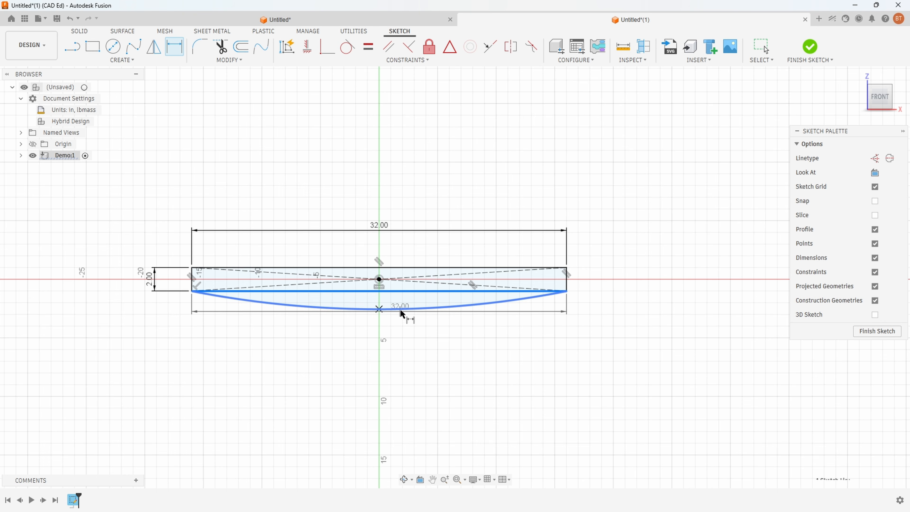
click(388, 310)
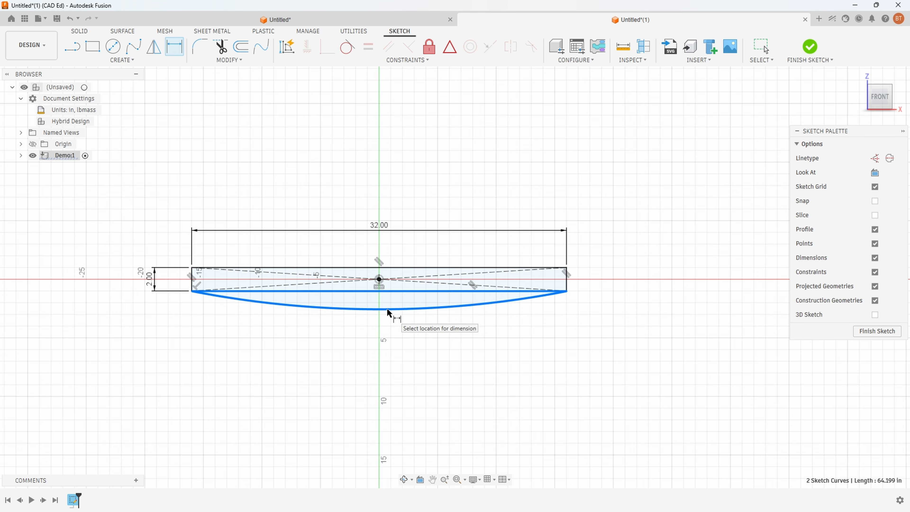
scroll(387, 310, up, 3)
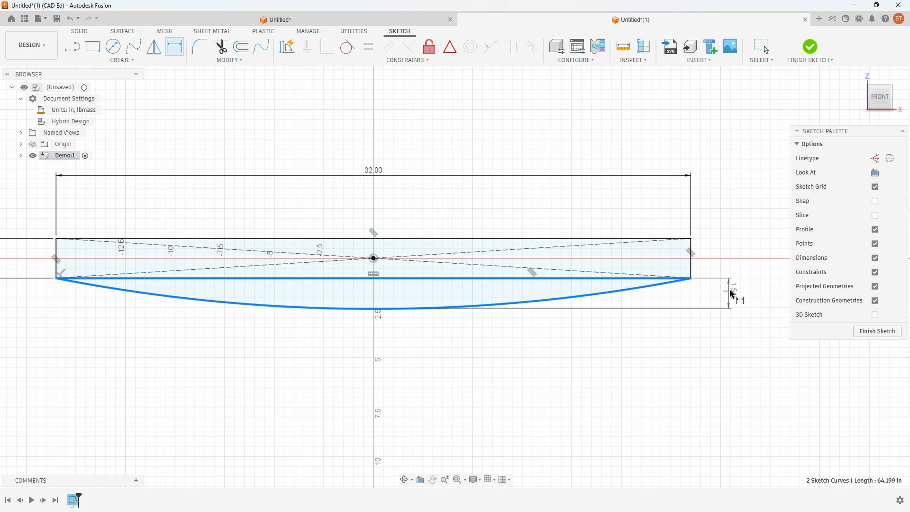
click(729, 291)
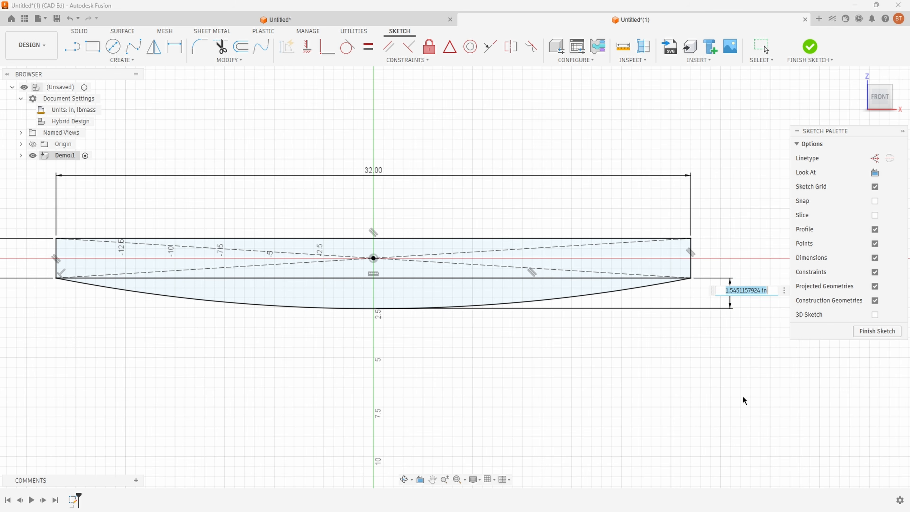
text(1)
key(Return)
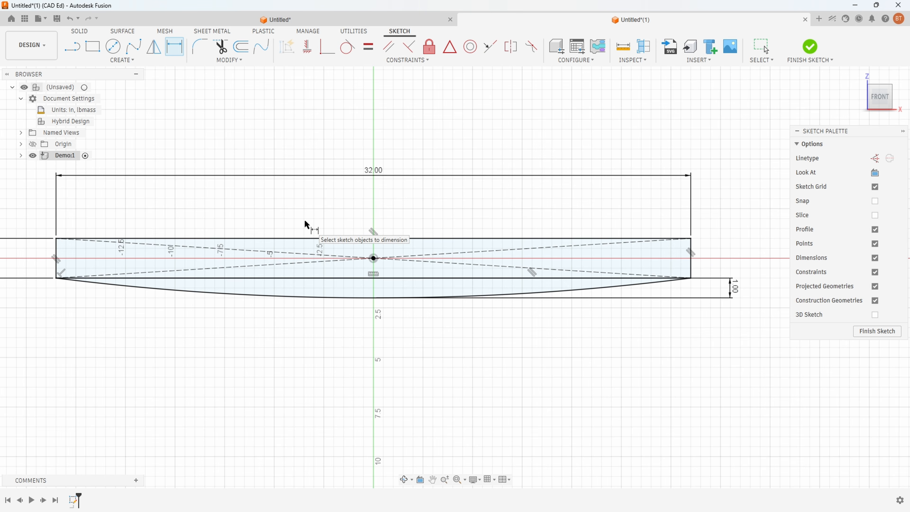
key(Escape)
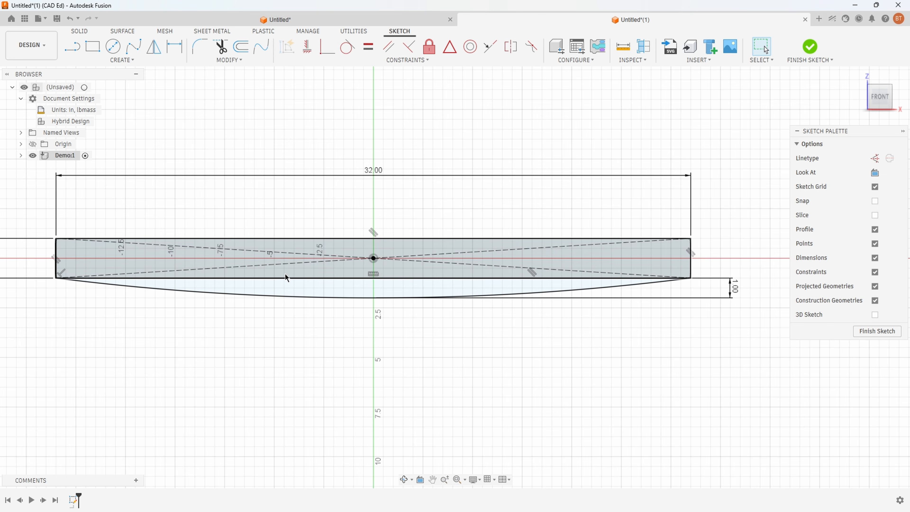
- Convert the rectangle's lower edge to a construction line so rectangle and arc form one profile, and finish the sketch
click(310, 274)
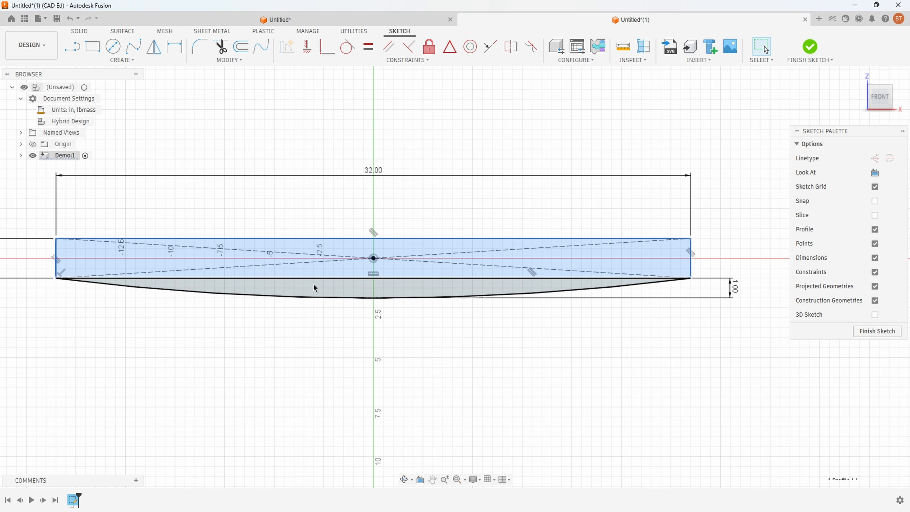
click(313, 283)
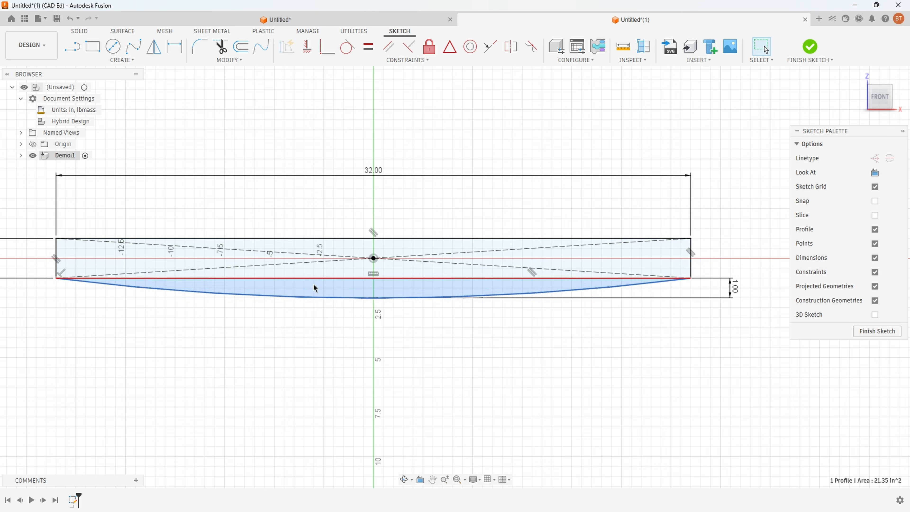
click(340, 270)
click(340, 329)
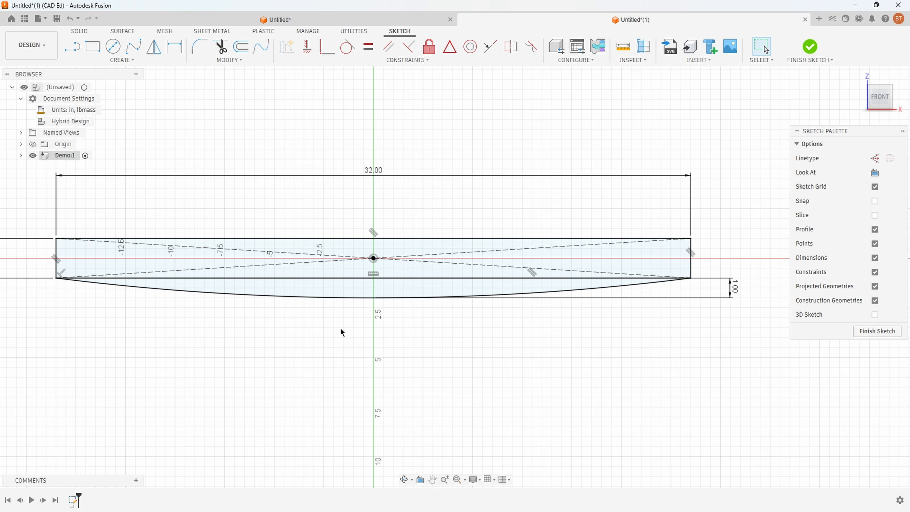
click(337, 278)
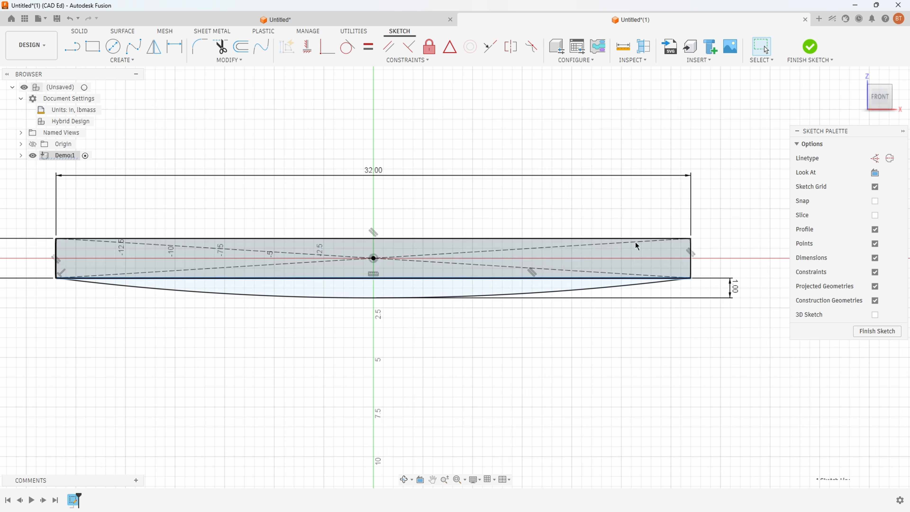
click(874, 159)
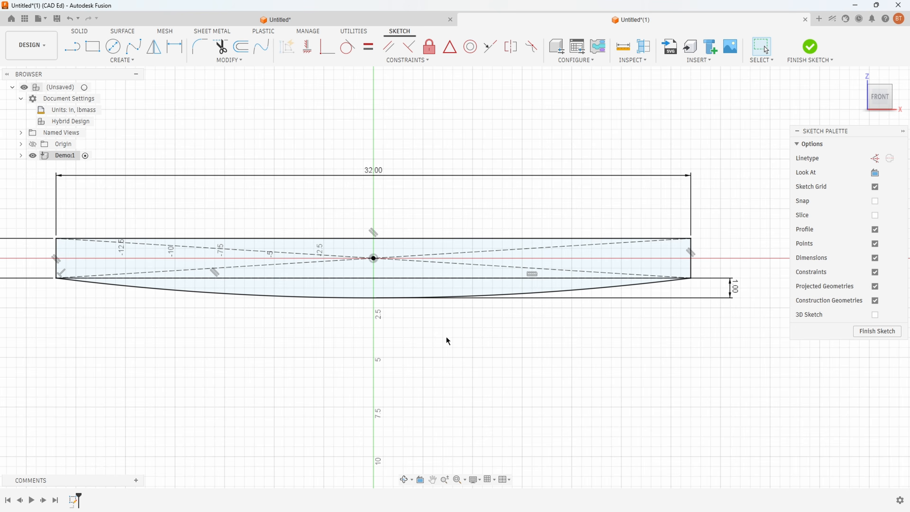
click(402, 271)
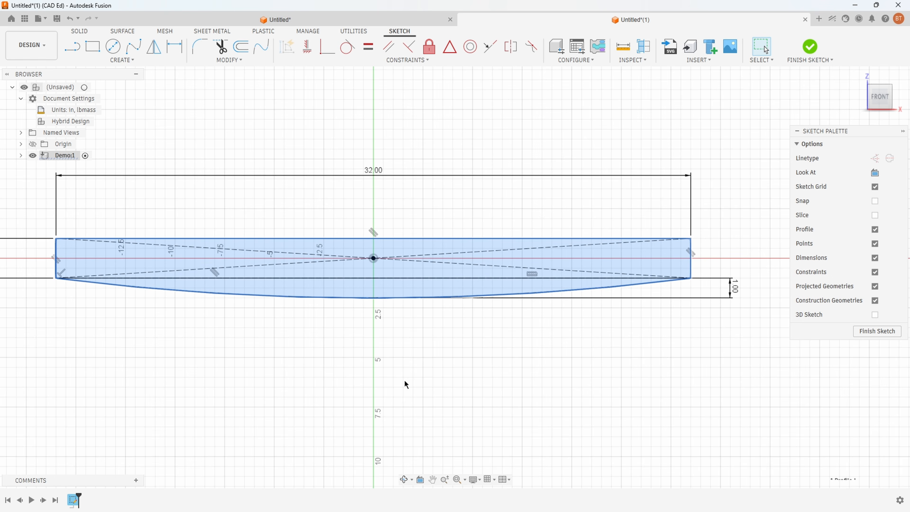
click(809, 47)
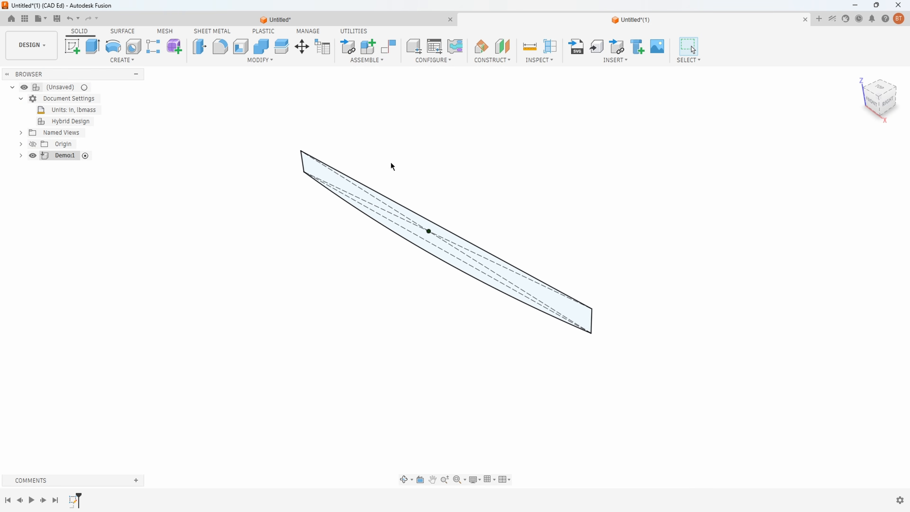
- Extrude the combined rectangle-and-arc profile 24 in to one side as a new body
click(342, 214)
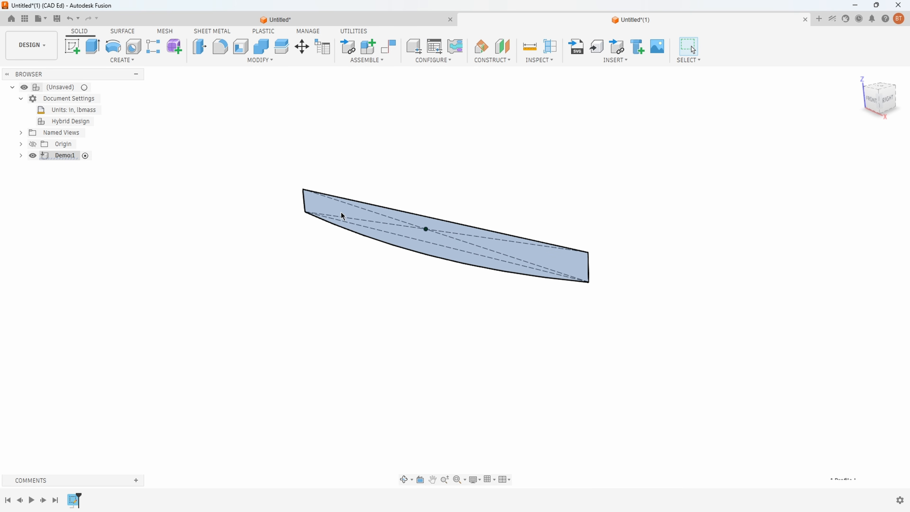
right_click(345, 215)
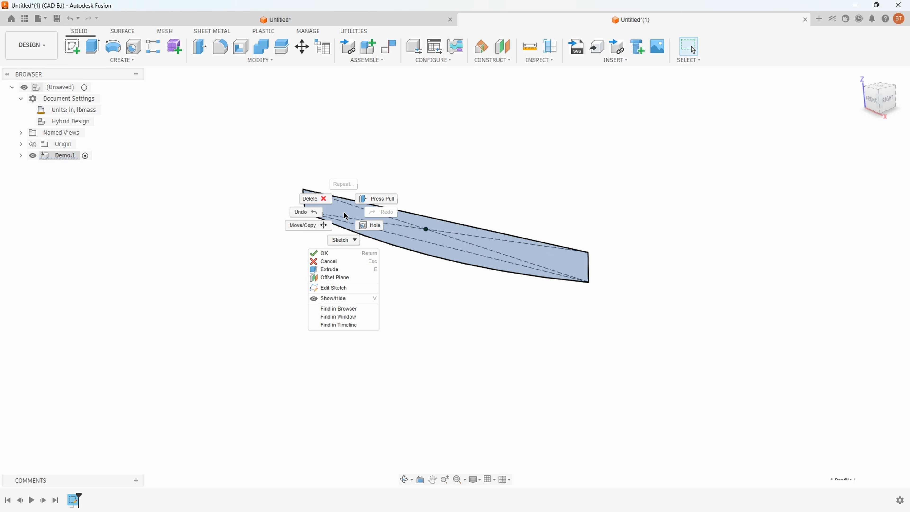
click(334, 270)
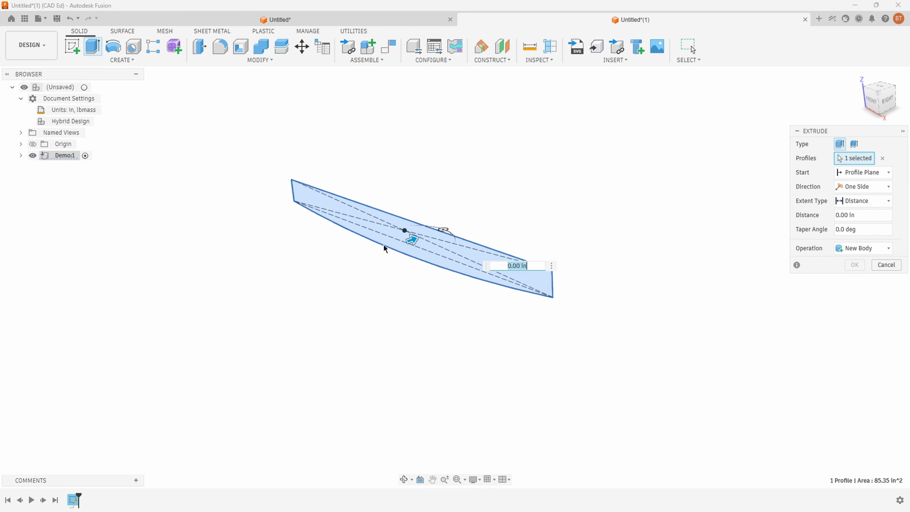
drag(396, 240, 549, 170)
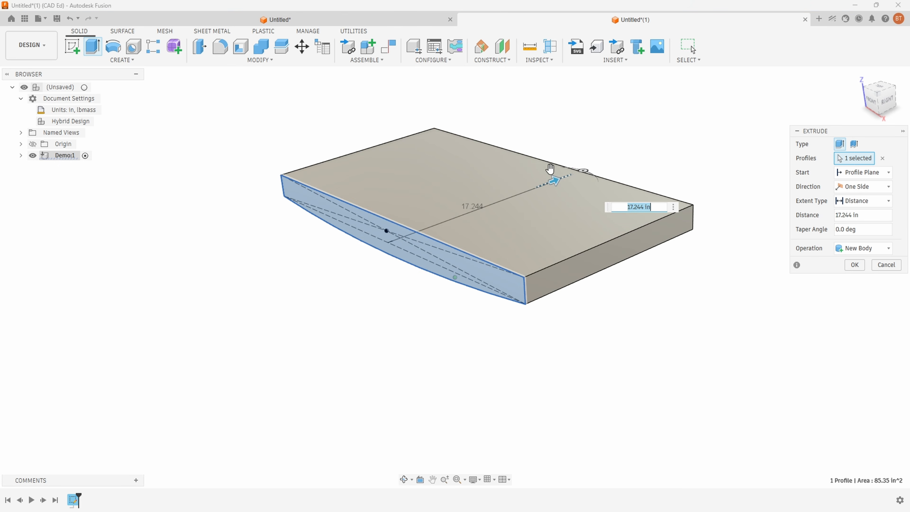
text(24)
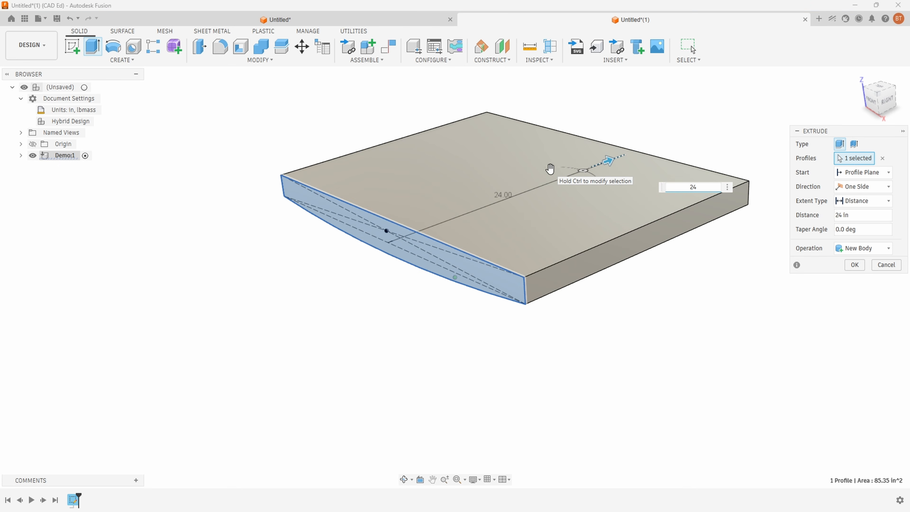
key(Return)
- Start a sketch on the board's flat top face and project that face's outline into it with the projection link on
shift+middle_drag(552, 173, 541, 409)
shift+middle_drag(669, 351, 396, 224)
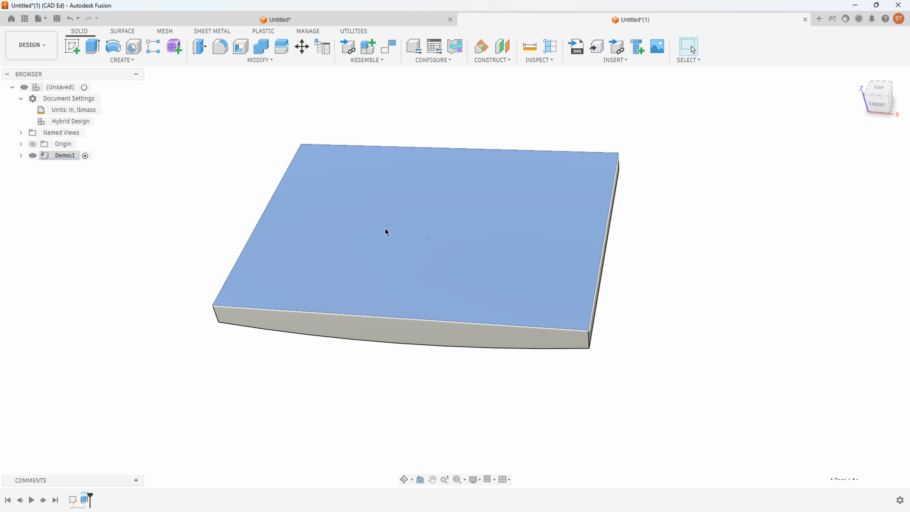
right_click(390, 230)
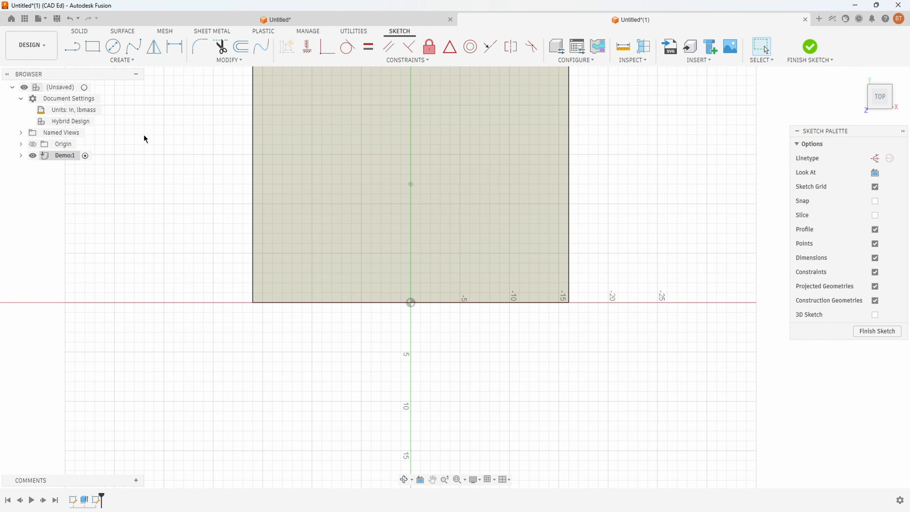
click(121, 60)
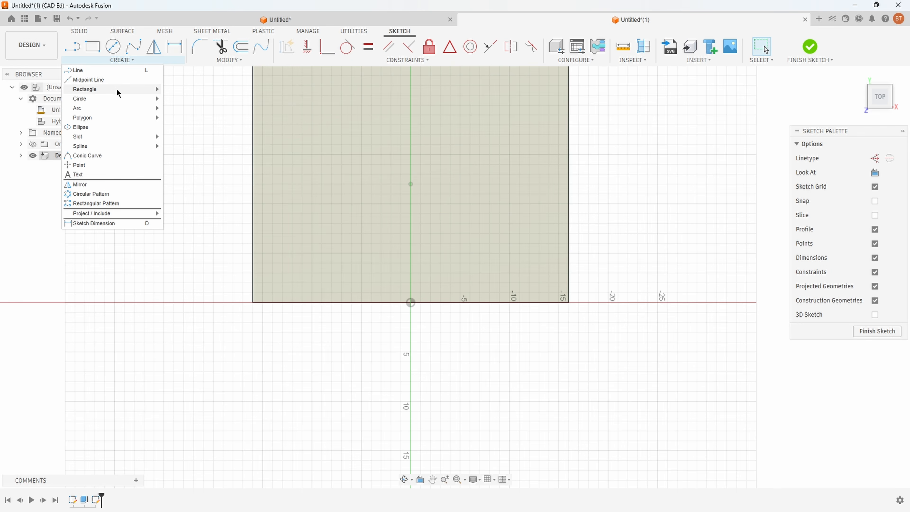
mouse_move(107, 214)
click(186, 217)
middle_drag(419, 199, 412, 246)
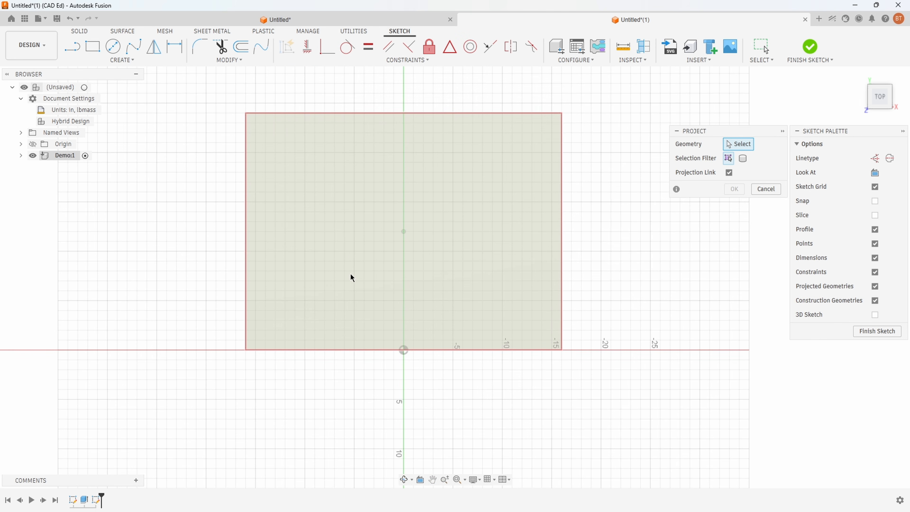
click(341, 271)
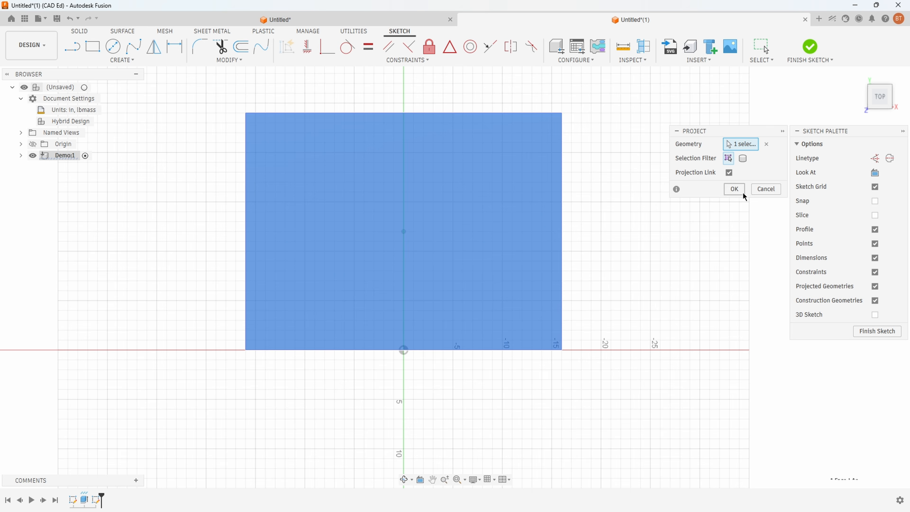
click(734, 189)
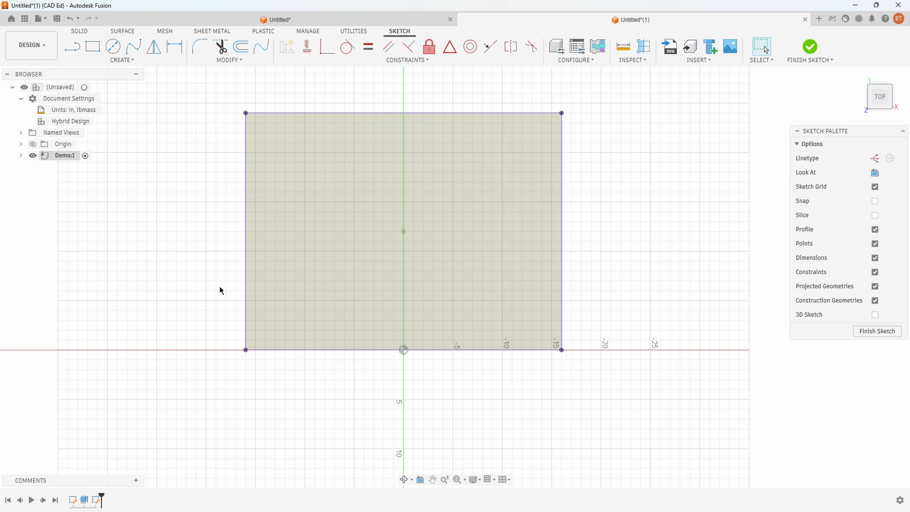
- Draw a 3-point arc from the board's left edge to its right edge, bowing toward the front edge
click(107, 60)
mouse_move(92, 110)
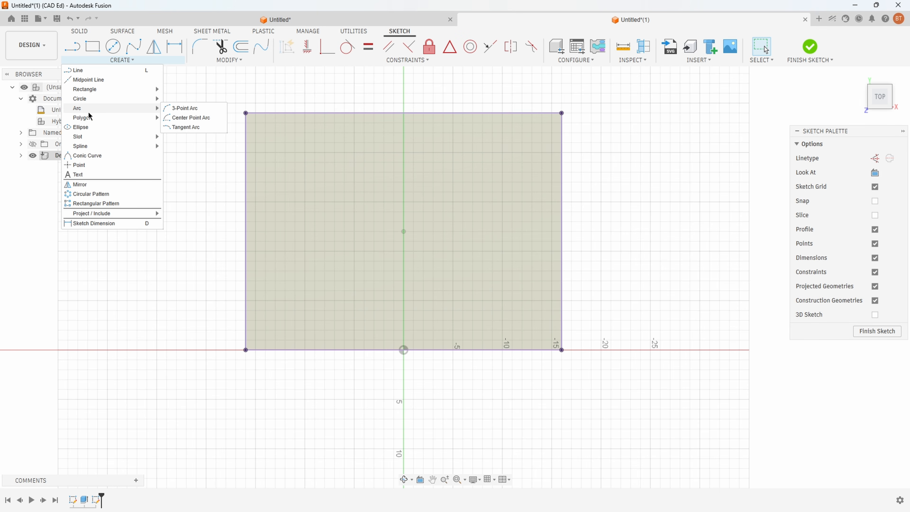
click(193, 111)
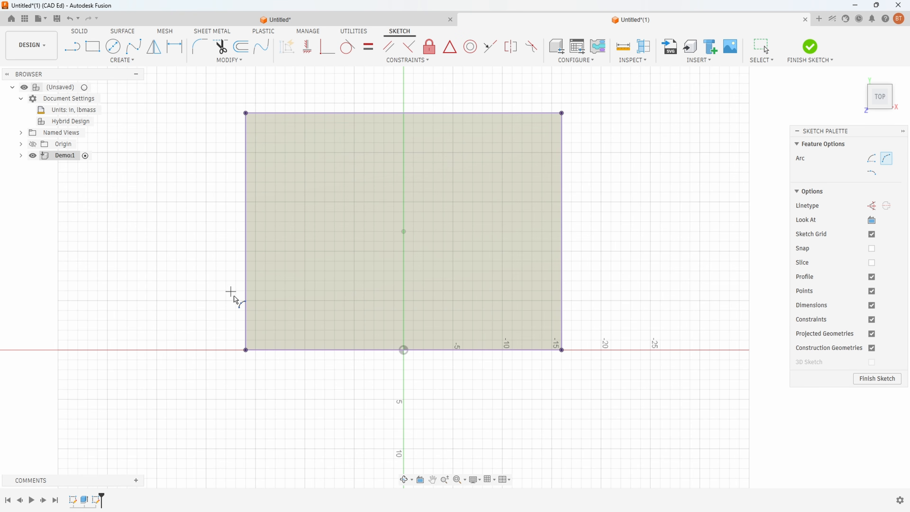
click(246, 306)
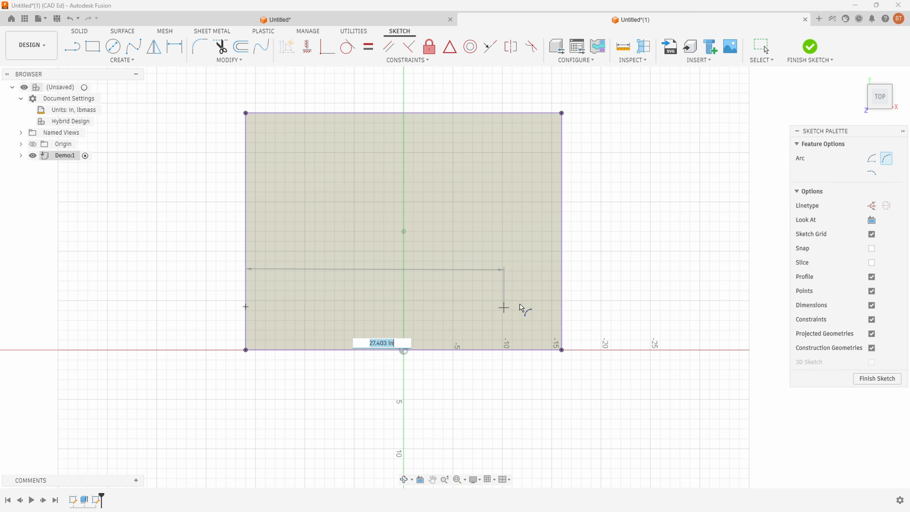
click(562, 288)
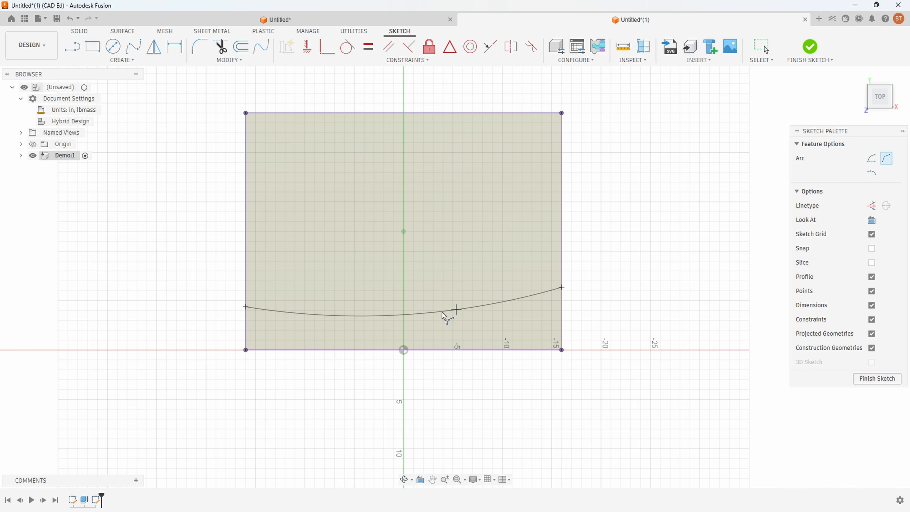
click(426, 325)
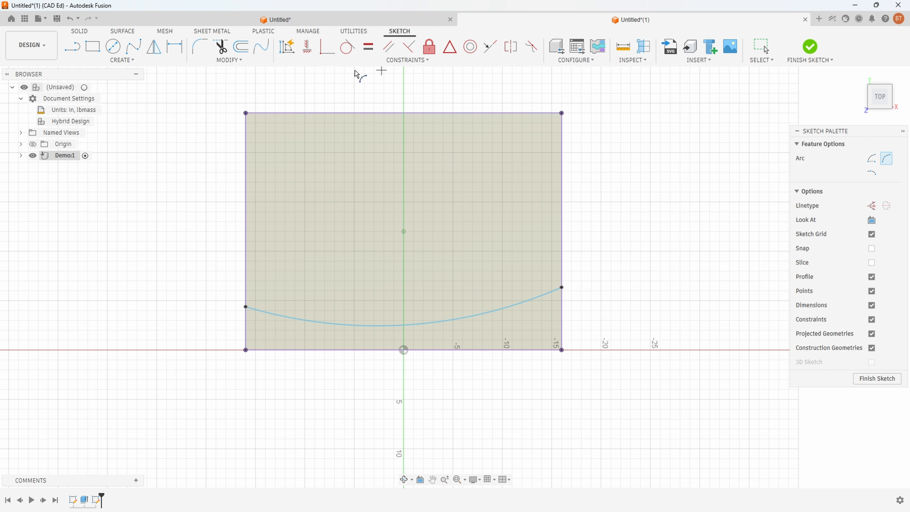
- Constrain the arc's two endpoints horizontally to each other and make the arc coincident with the sketch origin
click(306, 50)
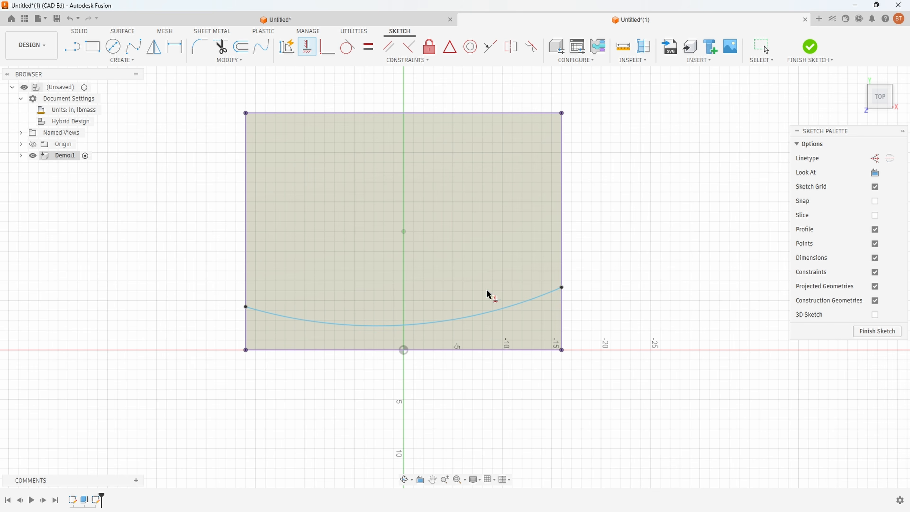
click(246, 307)
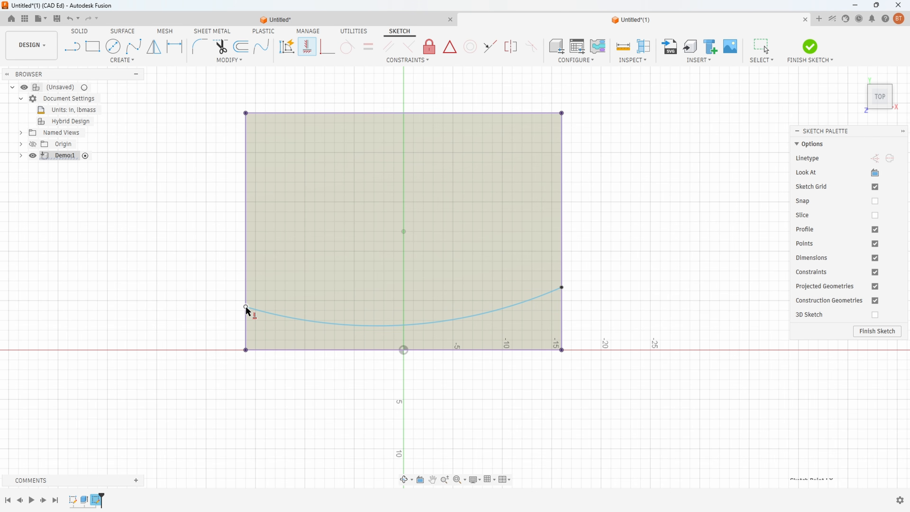
click(560, 288)
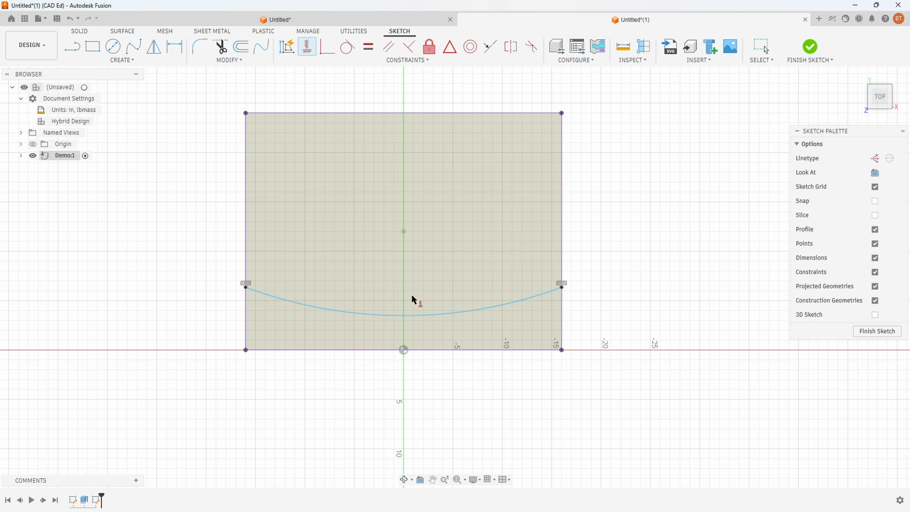
click(327, 46)
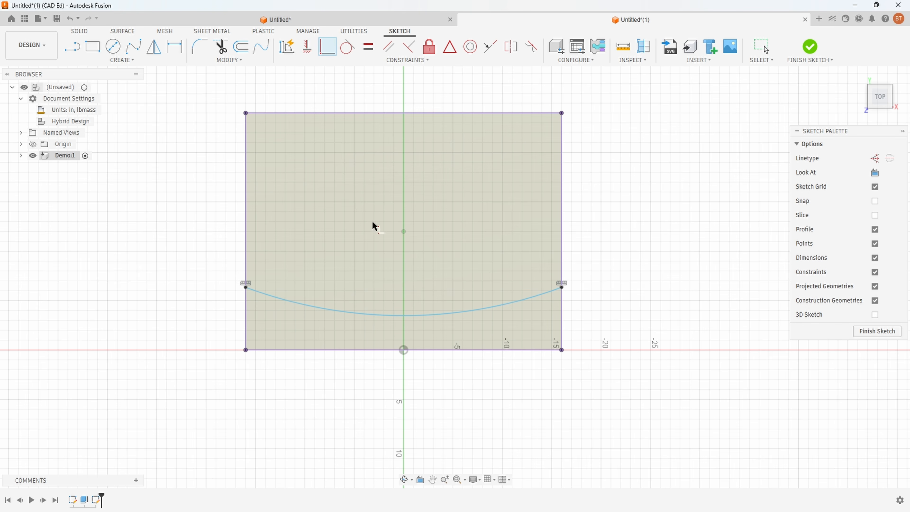
click(423, 316)
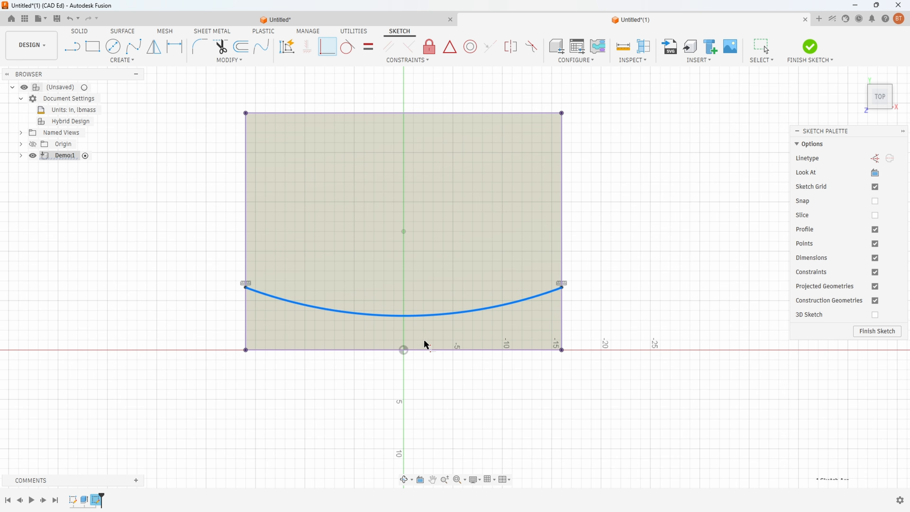
click(403, 350)
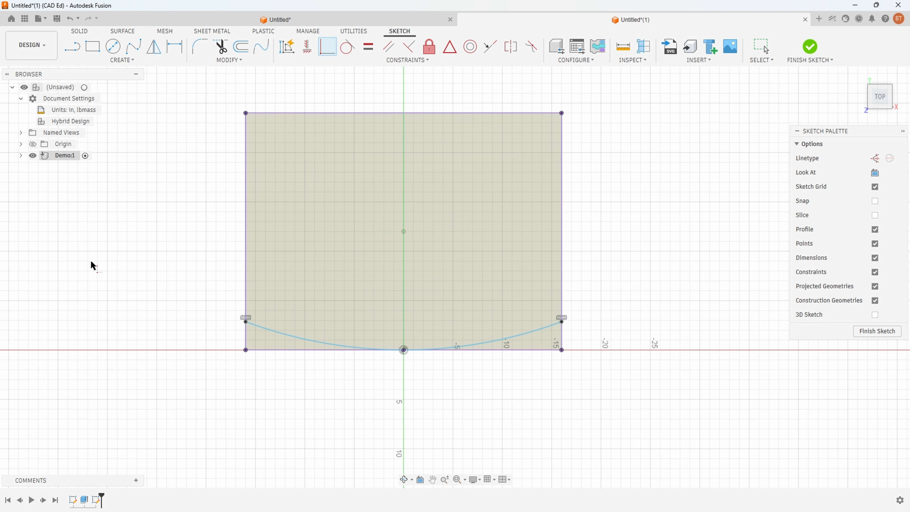
- Check the constraint state of the Demo component's sketches and nudge the arc's left endpoint to test its remaining freedom
click(21, 155)
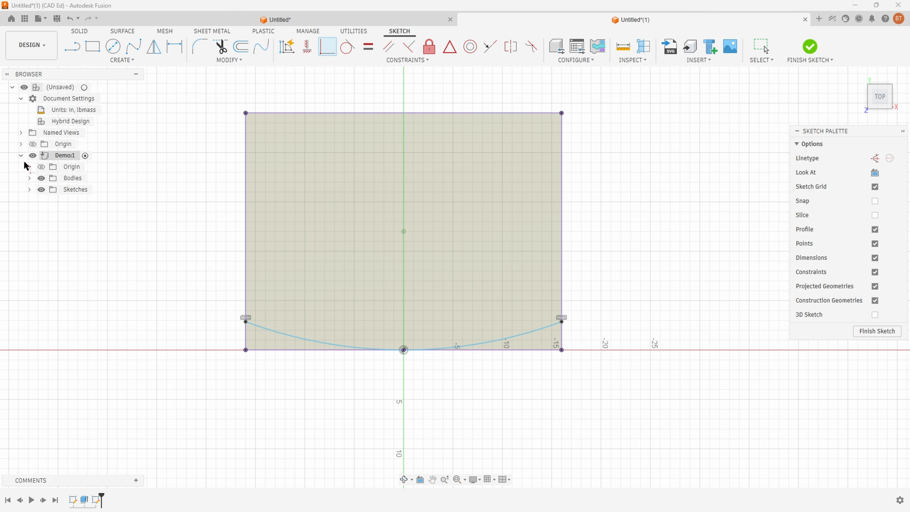
click(30, 190)
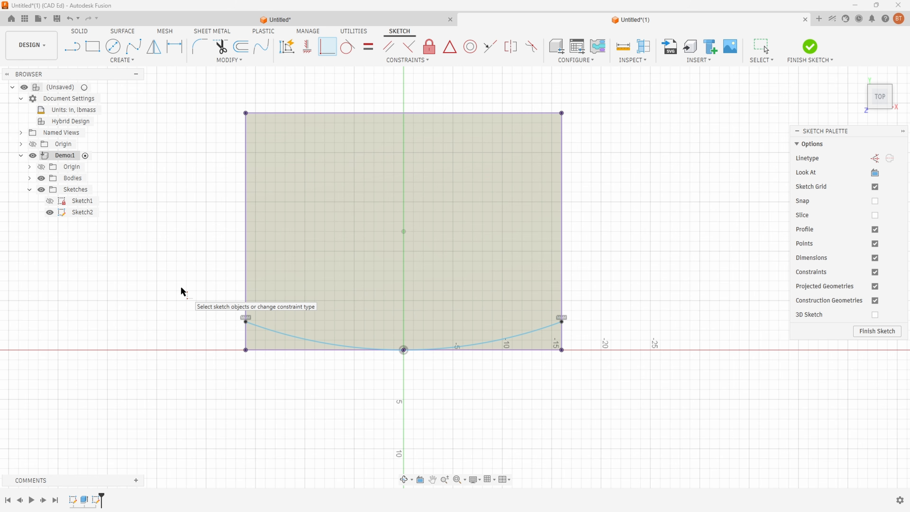
key(Escape)
mouse_move(247, 324)
mouse_down()
mouse_move(248, 286)
mouse_move(247, 333)
mouse_move(246, 292)
mouse_move(248, 325)
mouse_up()
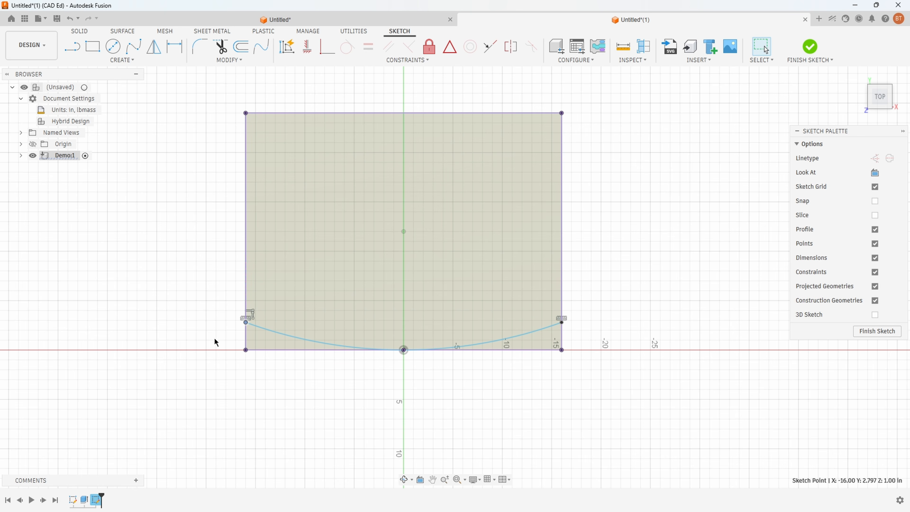
click(218, 353)
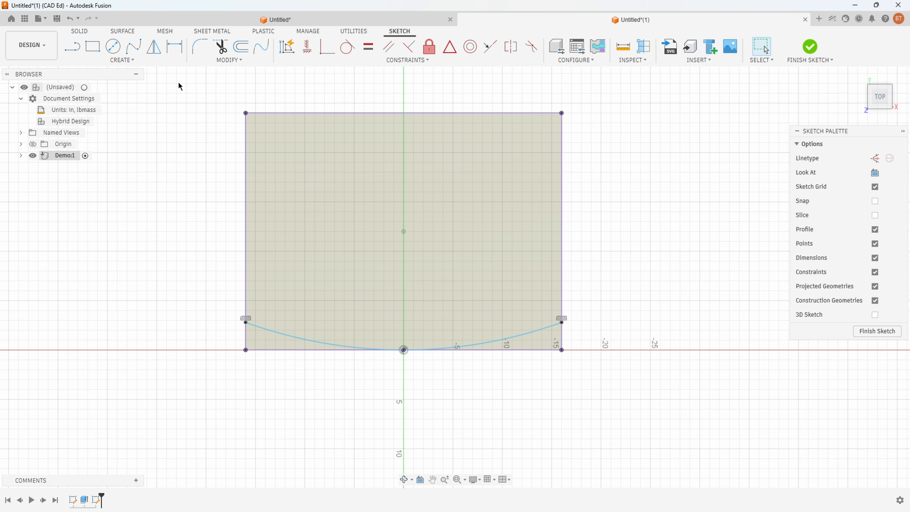
- Dimension the arc's left endpoint from the board's front-left corner at 2 in
click(175, 47)
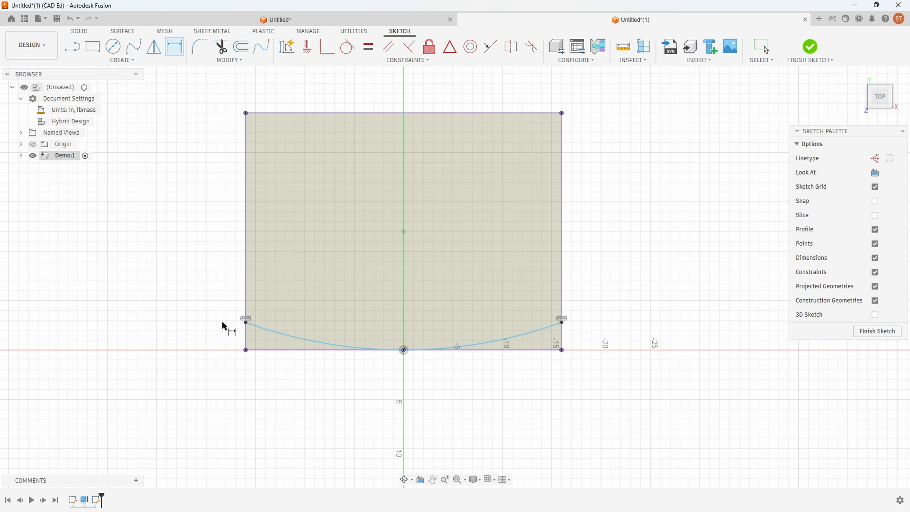
click(246, 323)
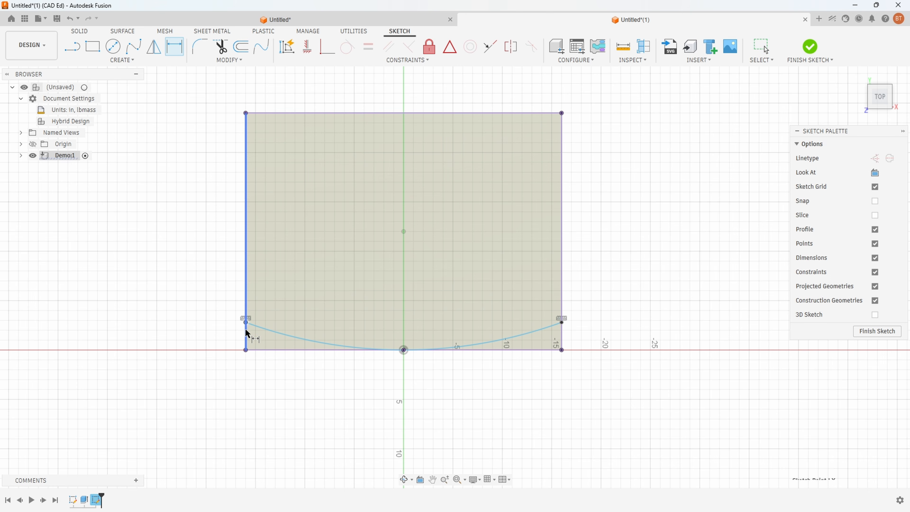
click(246, 349)
click(204, 339)
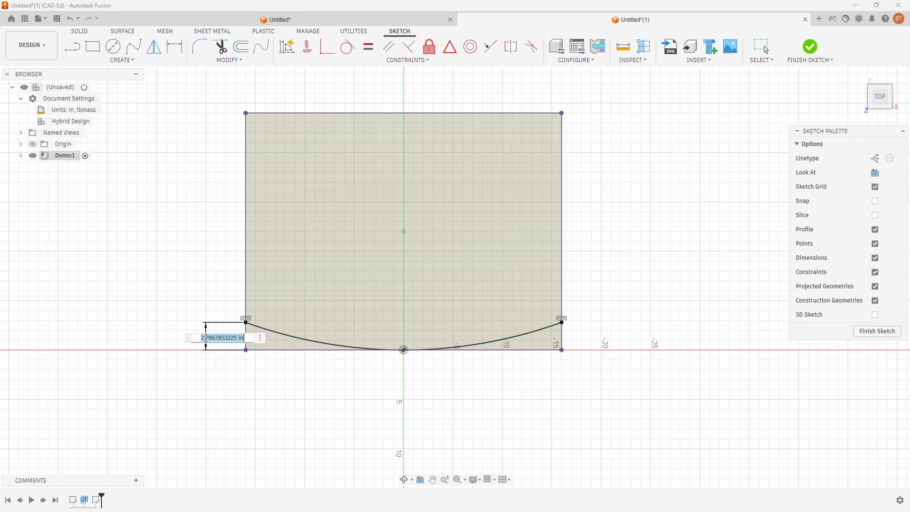
text(2)
key(Return)
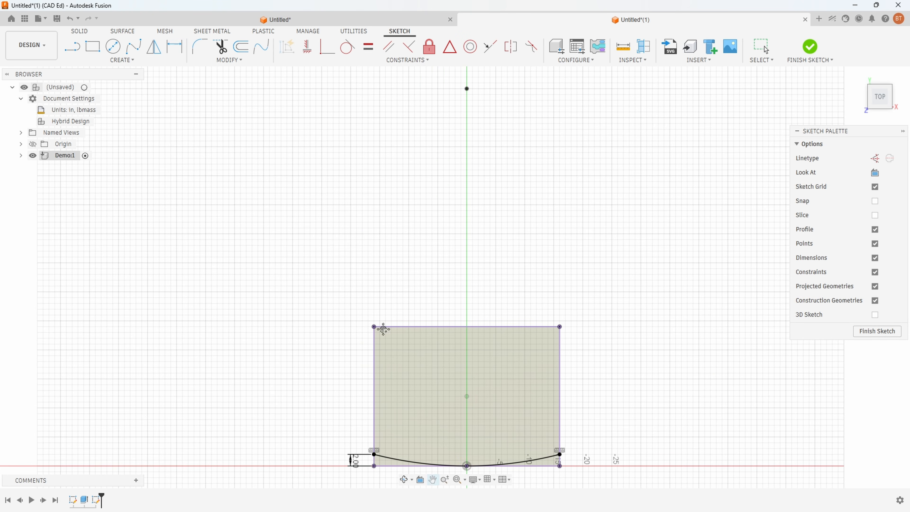
- Check the constraint state of the Demo component's sketches and finish the arc sketch
middle_drag(385, 331, 321, 179)
scroll(258, 344, up, 4)
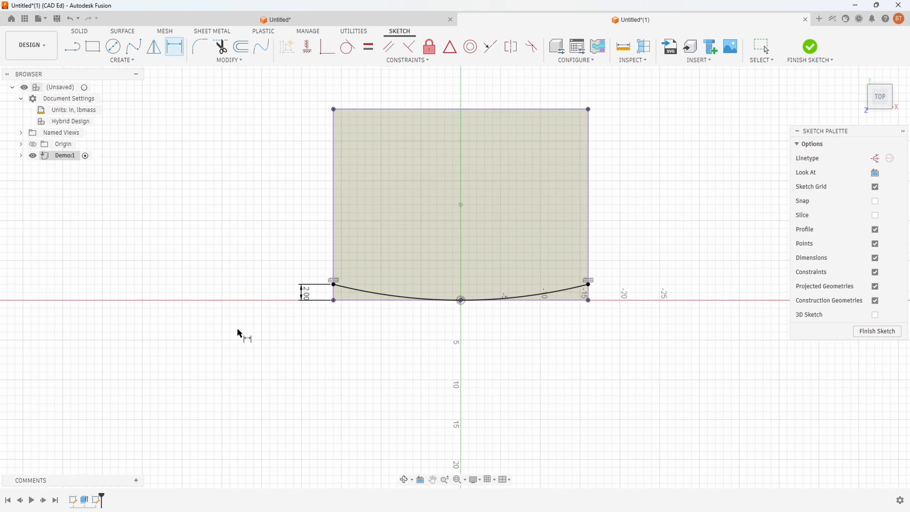
click(21, 155)
click(29, 192)
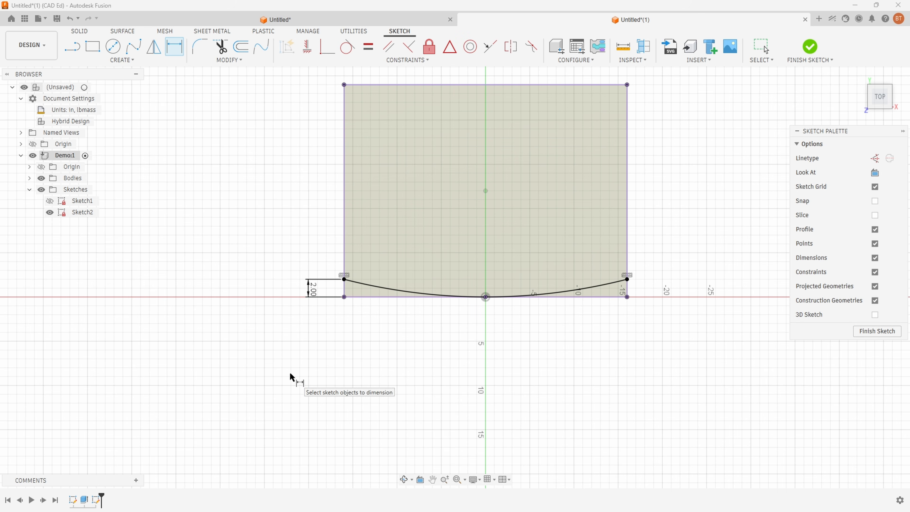
click(885, 331)
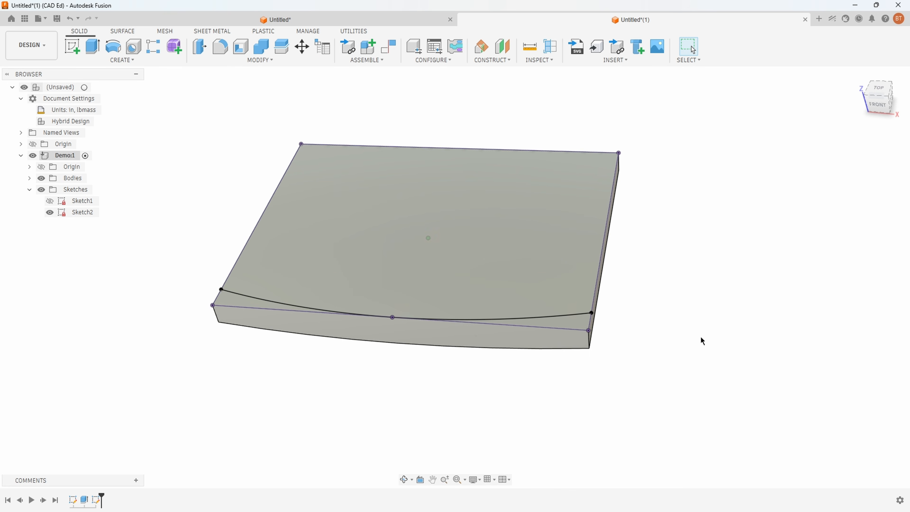
- Extrude the two corner sliver profiles between the arc and the straight front edge as a cut with the extent set to All
shift+middle_drag(701, 339, 449, 419)
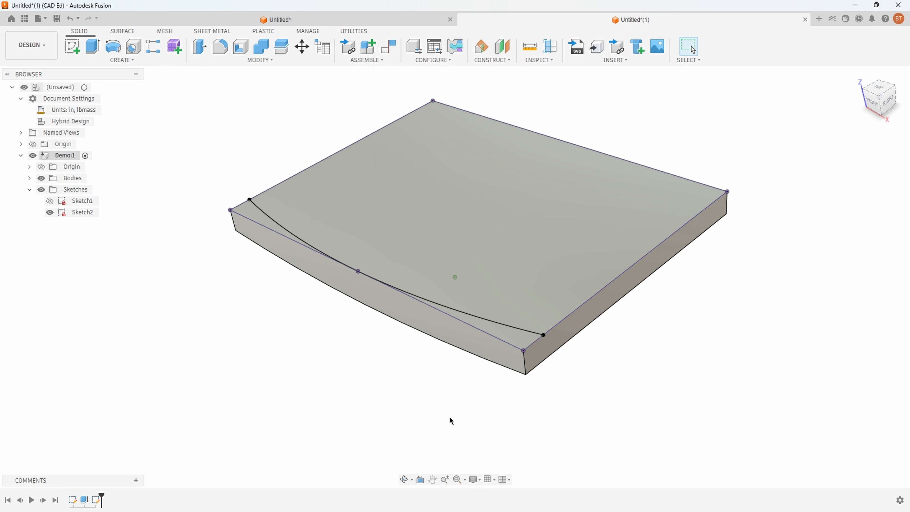
scroll(449, 416, up, 2)
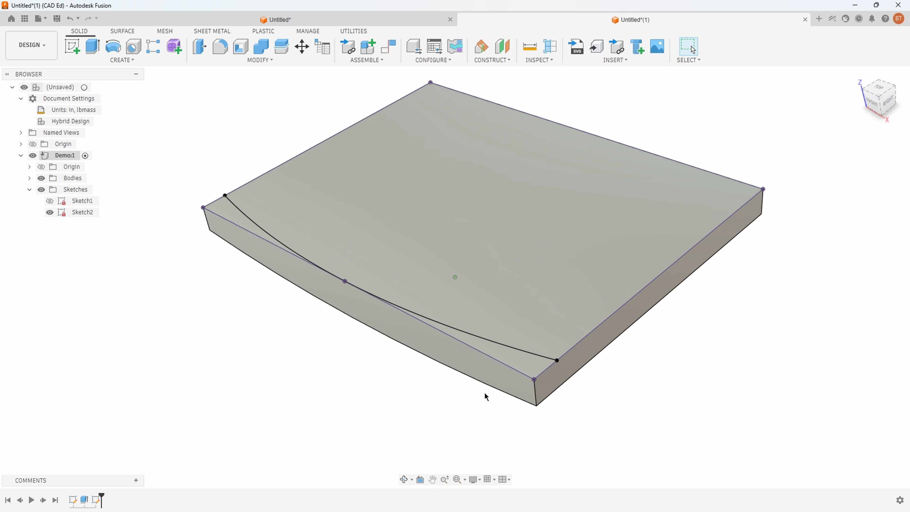
click(522, 367)
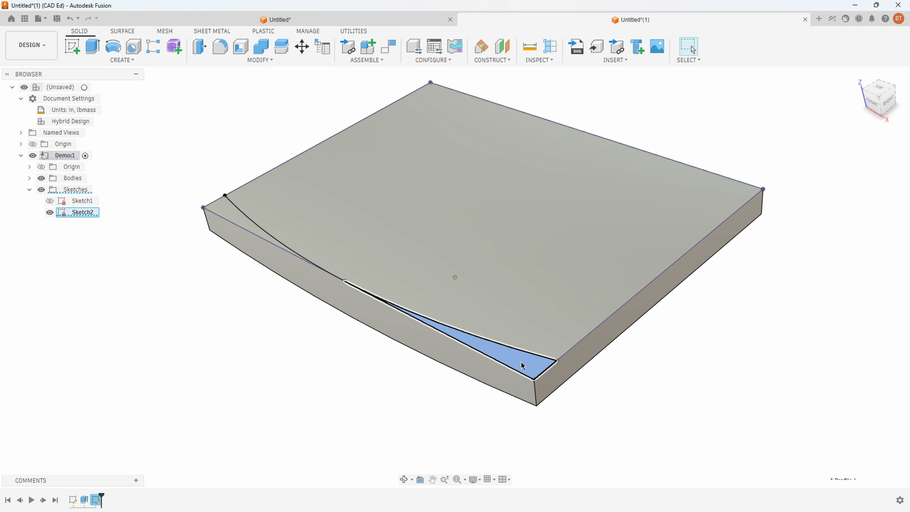
ctrl+click(225, 211)
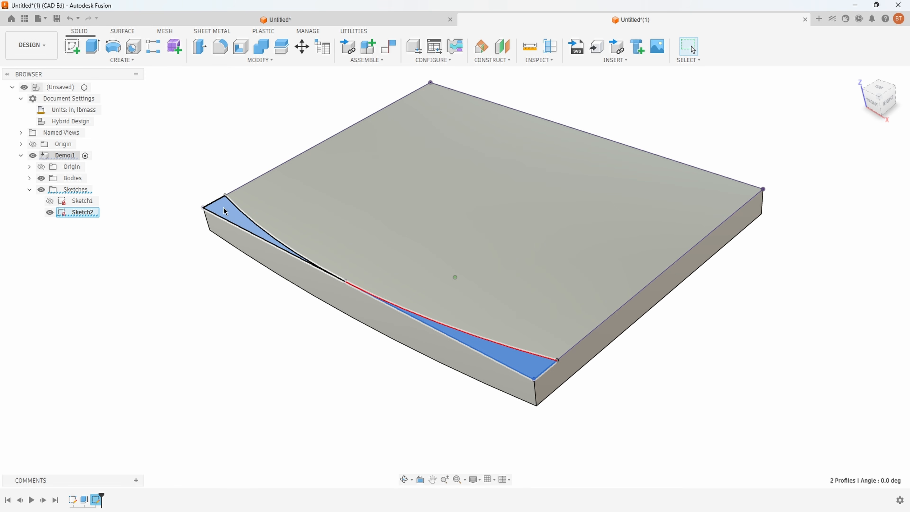
right_click(225, 211)
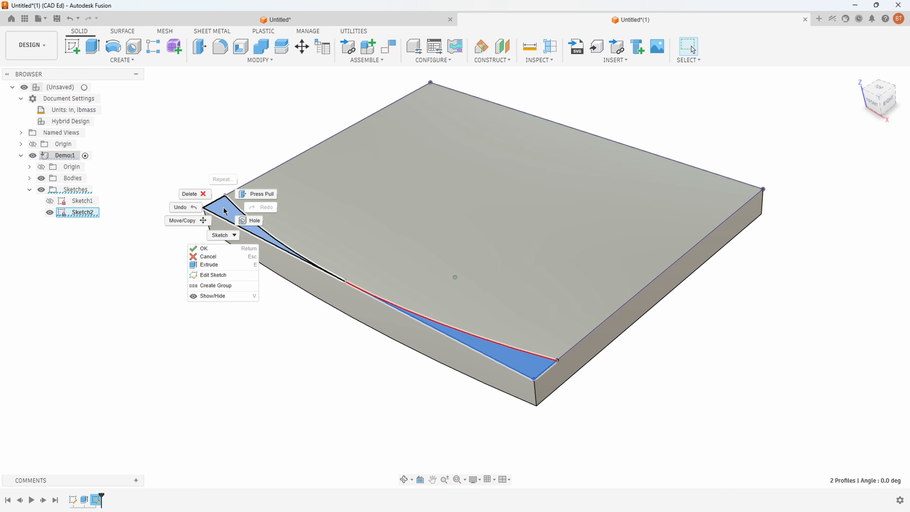
click(211, 264)
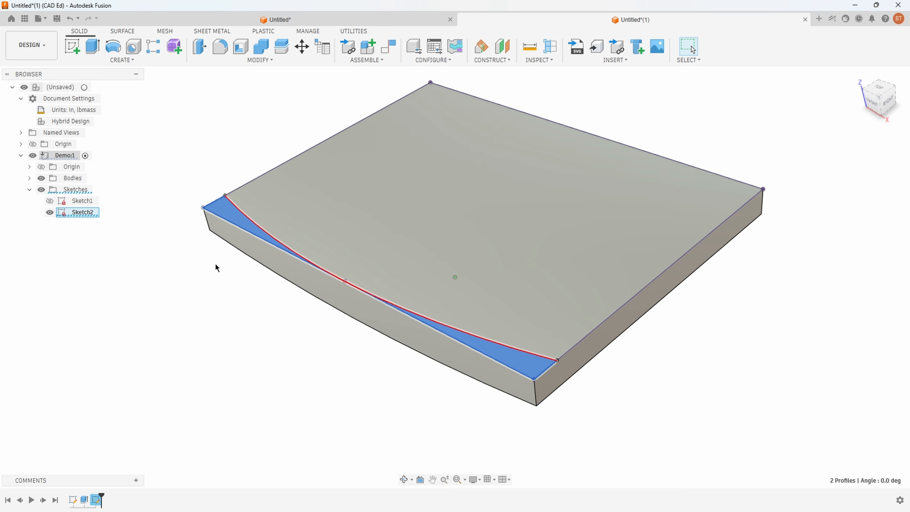
drag(271, 234, 274, 249)
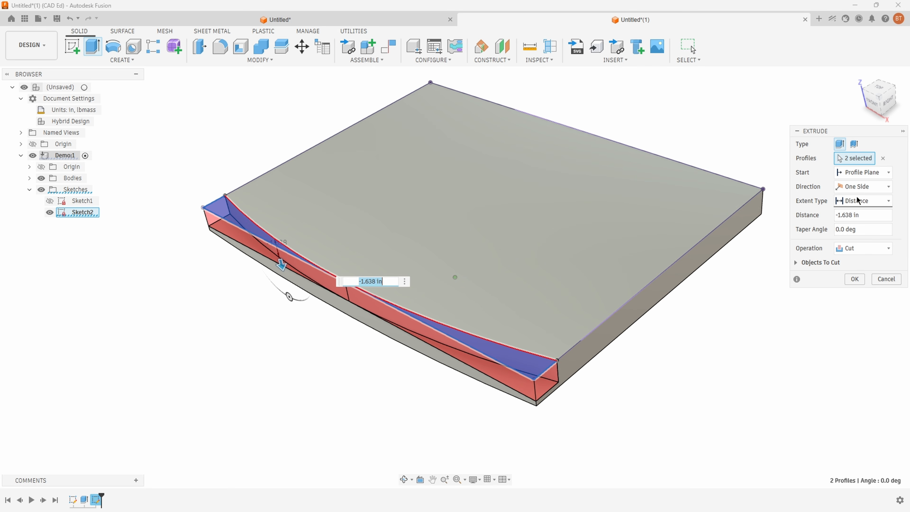
shift+middle_drag(330, 391, 410, 359)
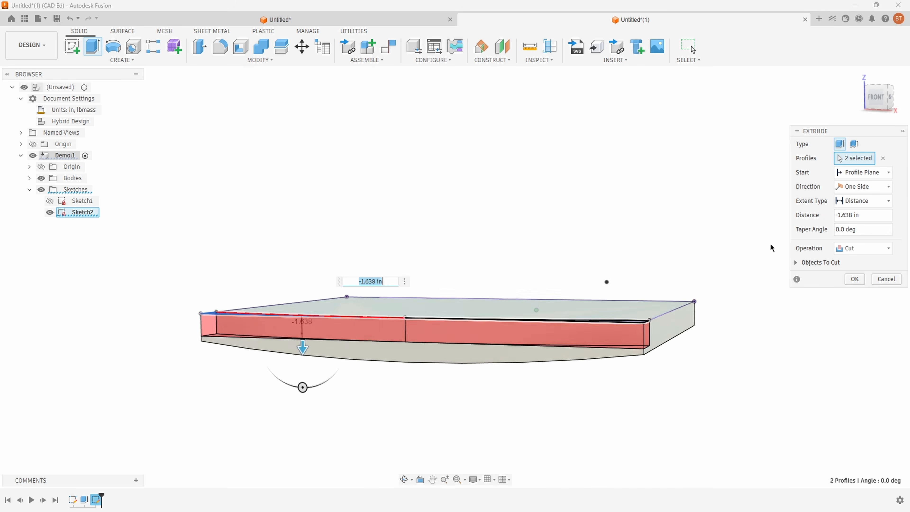
click(882, 204)
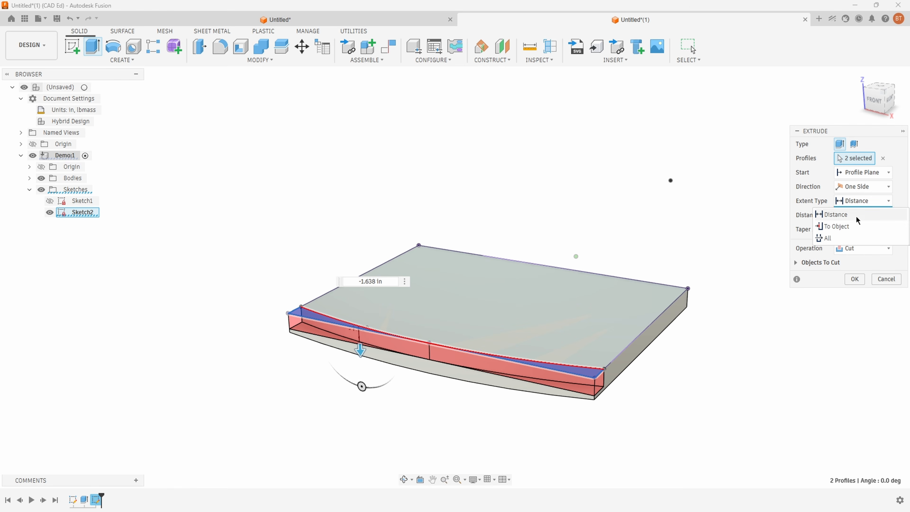
click(841, 239)
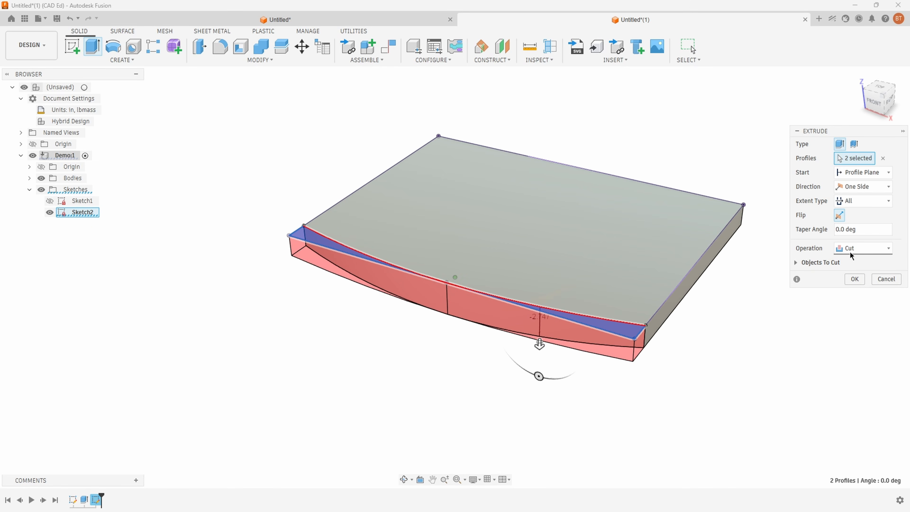
shift+middle_drag(575, 348, 609, 365)
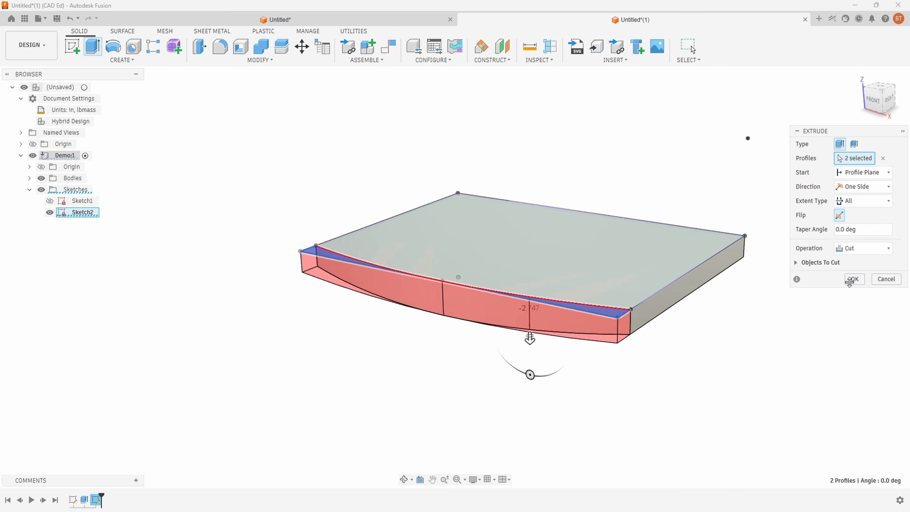
click(853, 279)
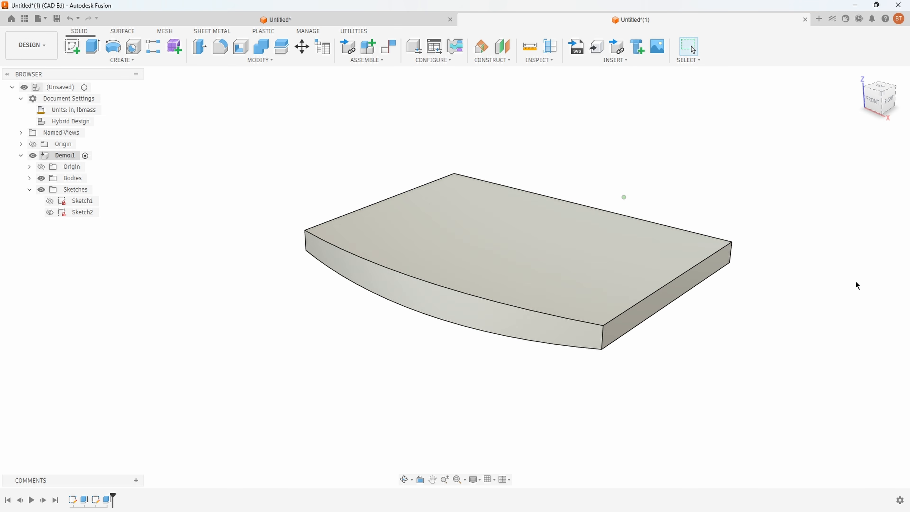
- Undo the extruded cut of the two front slivers and clear the selection
shift+middle_drag(731, 380, 679, 396)
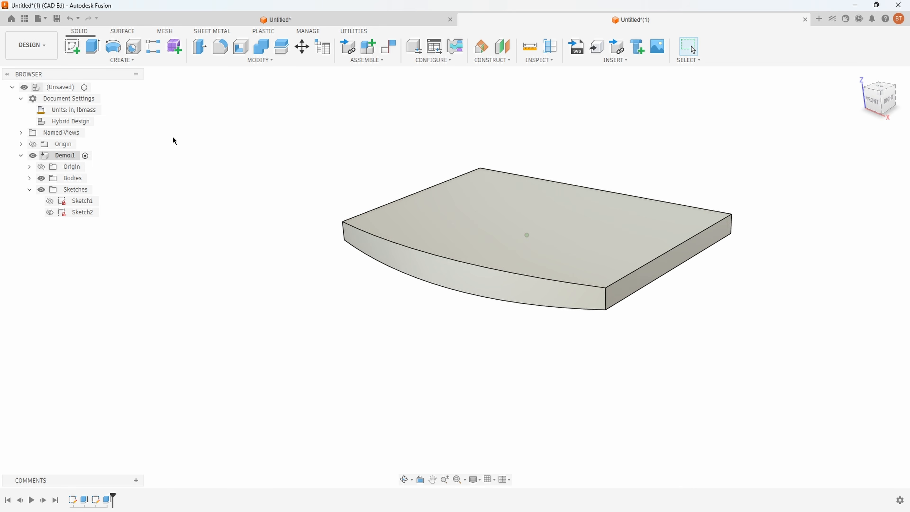
click(71, 19)
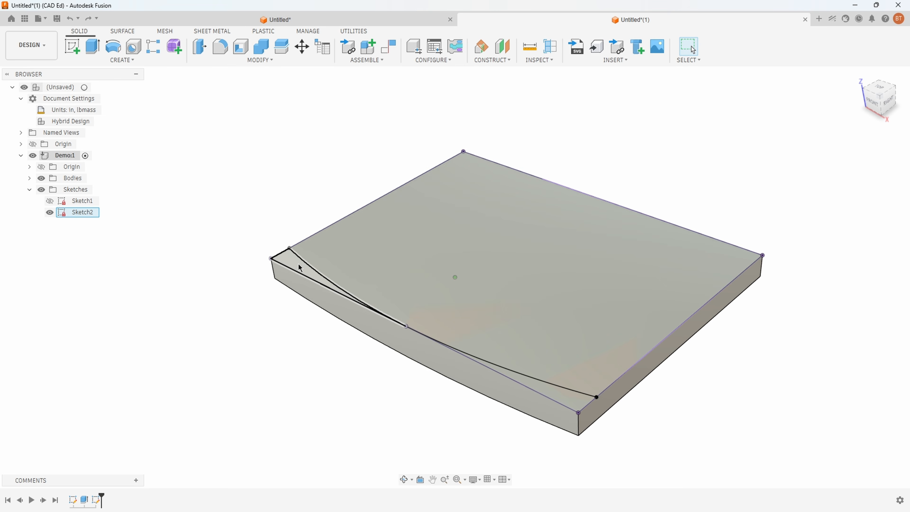
click(525, 237)
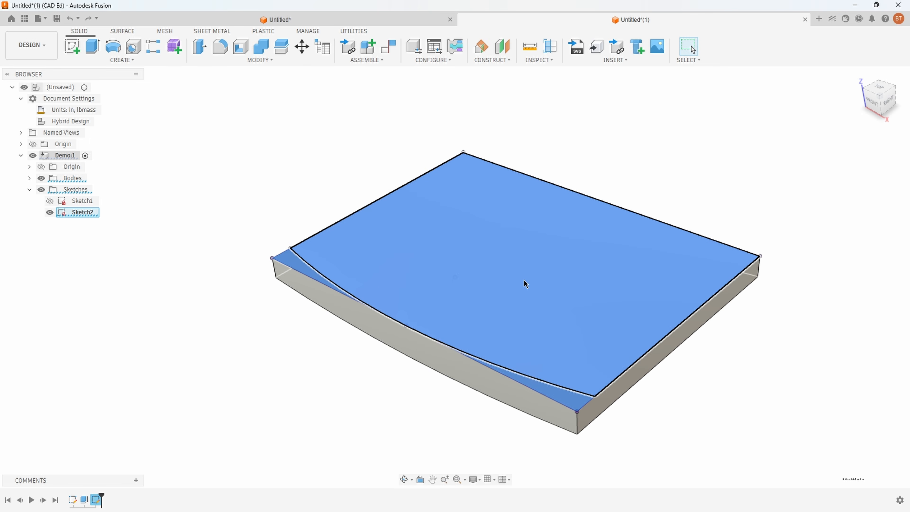
click(651, 132)
- Extrude the large profile behind the arc downward with extent All and the Intersect operation to shape the board's curved front
click(538, 267)
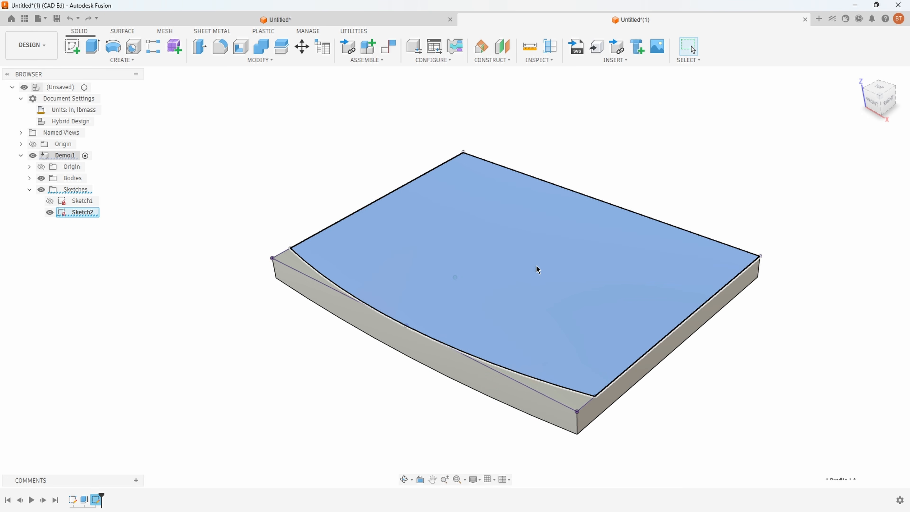
right_click(537, 269)
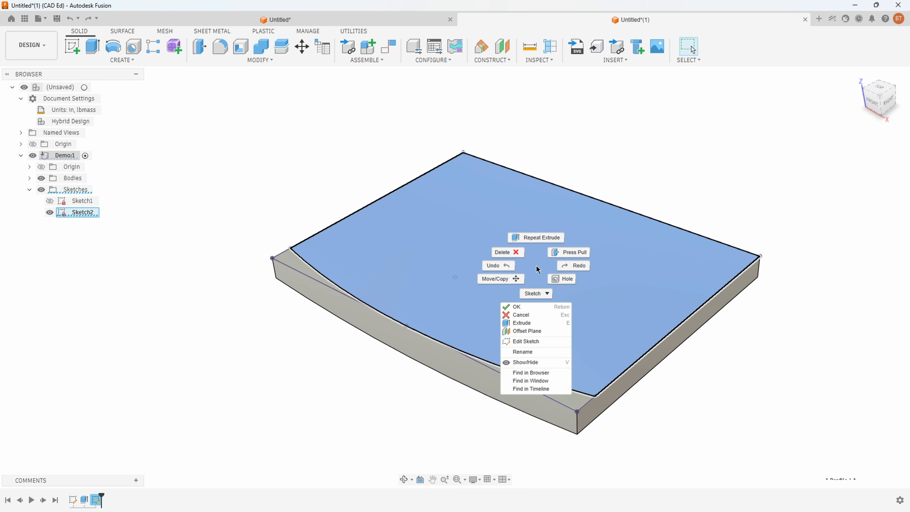
click(524, 324)
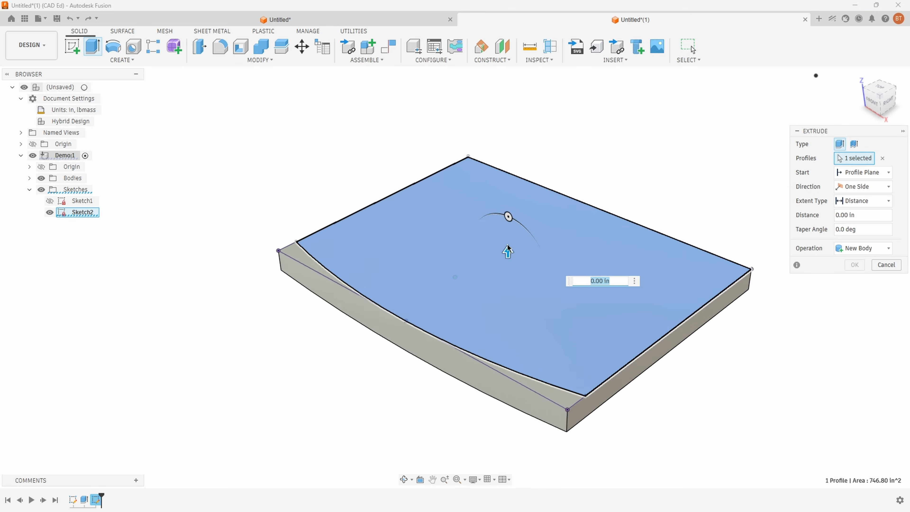
drag(505, 263, 506, 266)
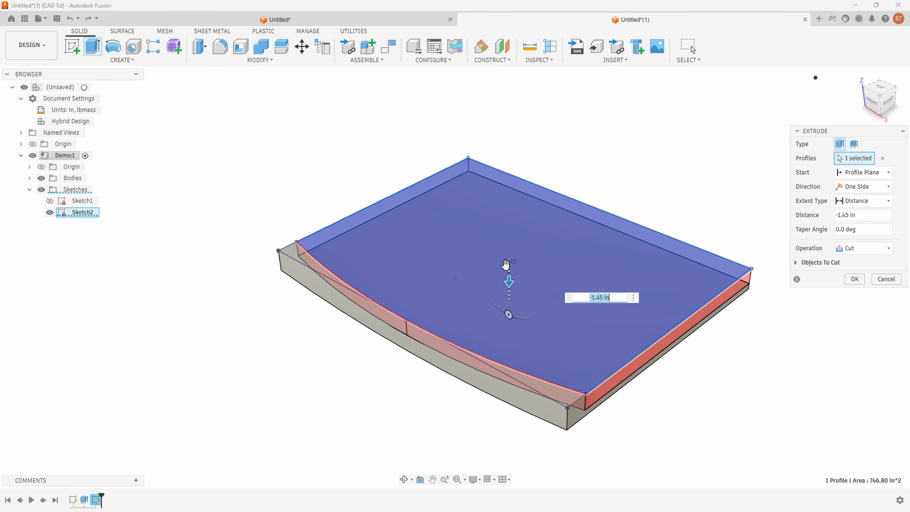
click(860, 201)
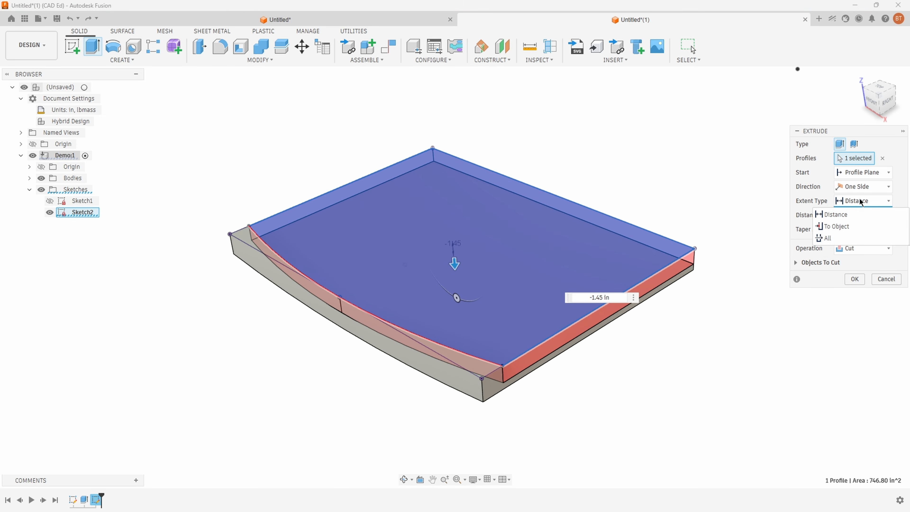
click(828, 238)
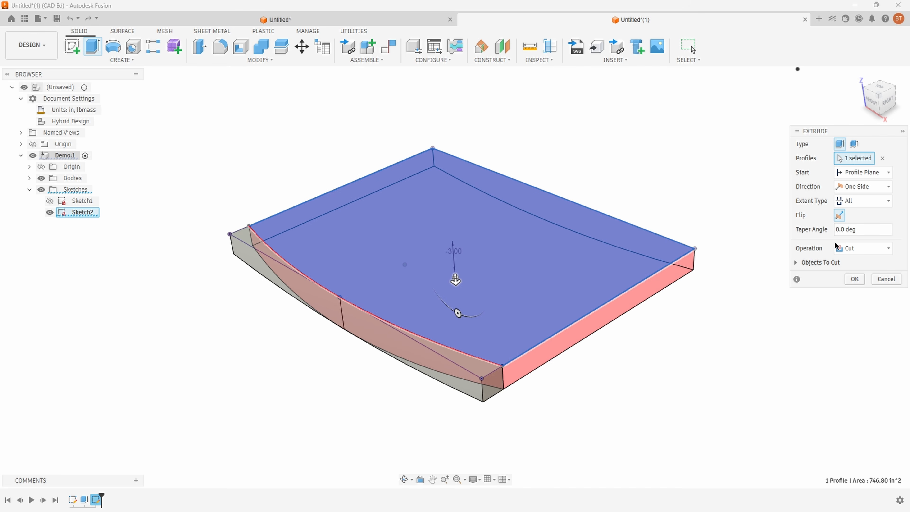
click(868, 251)
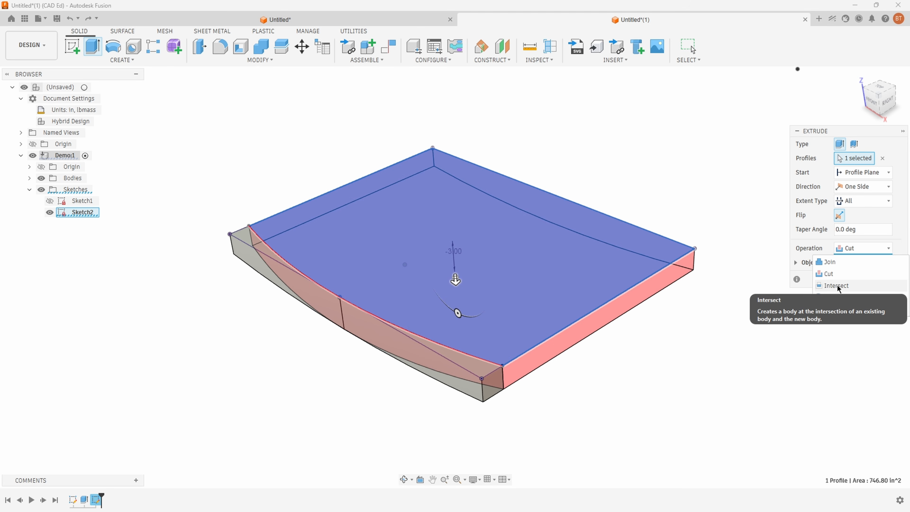
click(846, 287)
shift+middle_drag(664, 331, 358, 402)
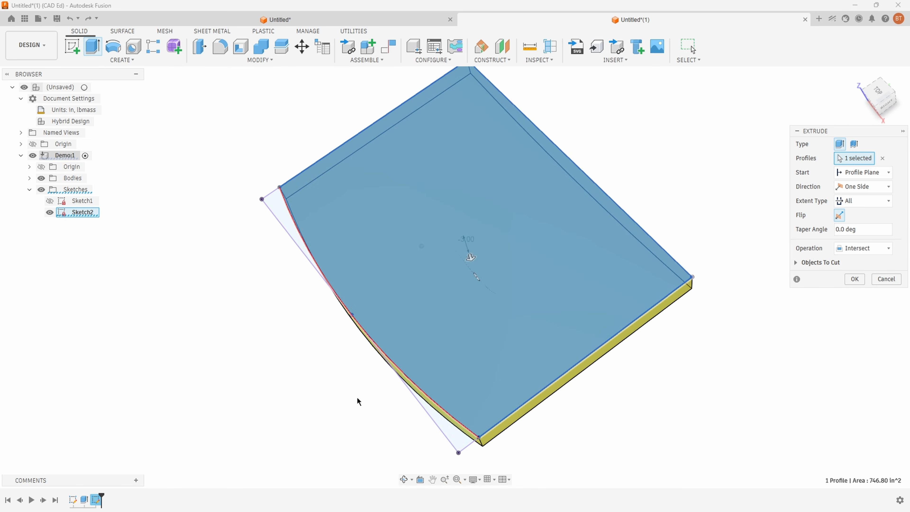
shift+middle_drag(357, 260, 515, 360)
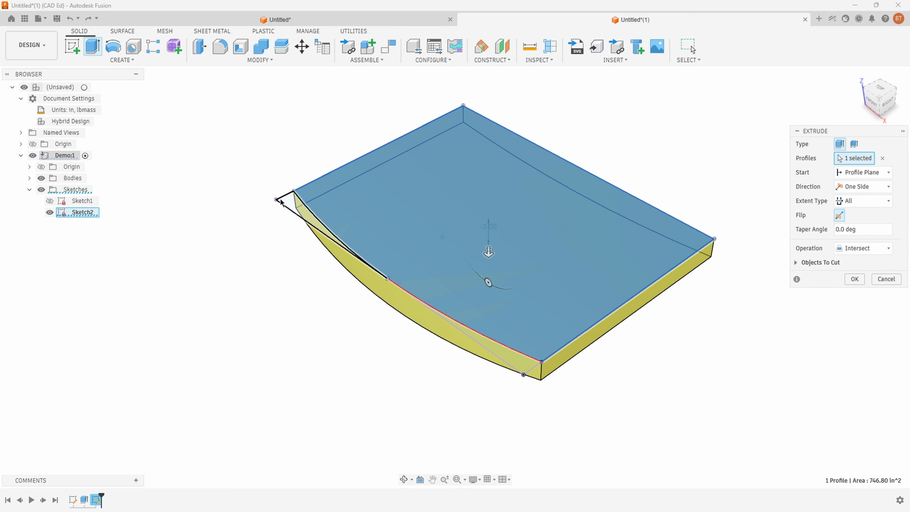
shift+middle_drag(668, 225, 850, 269)
click(853, 280)
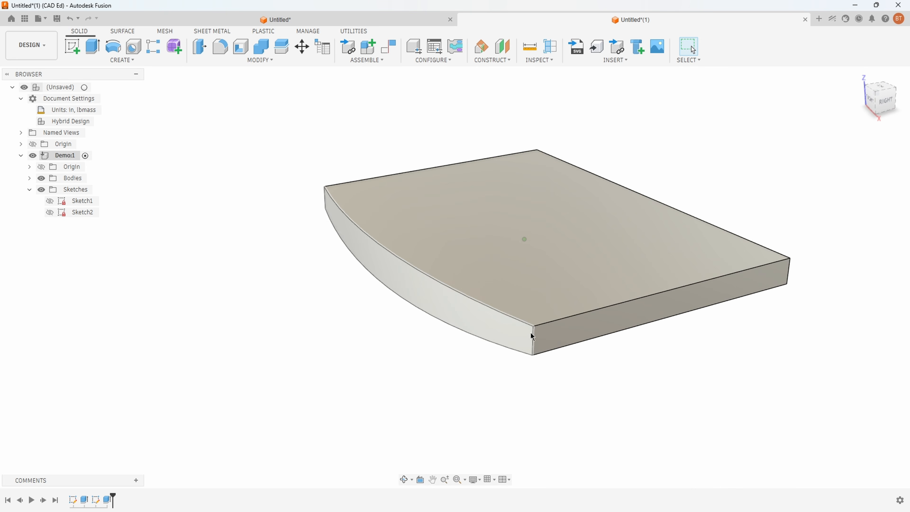
- Fillet the two vertical edges at the ends of the curved front face with a radius of about 3.063 in
right_click(532, 337)
click(517, 399)
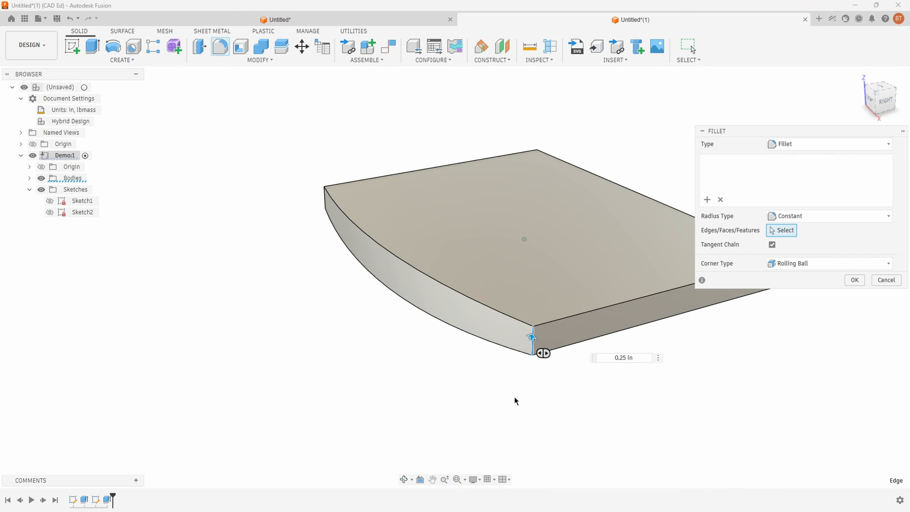
click(325, 197)
drag(320, 192, 328, 193)
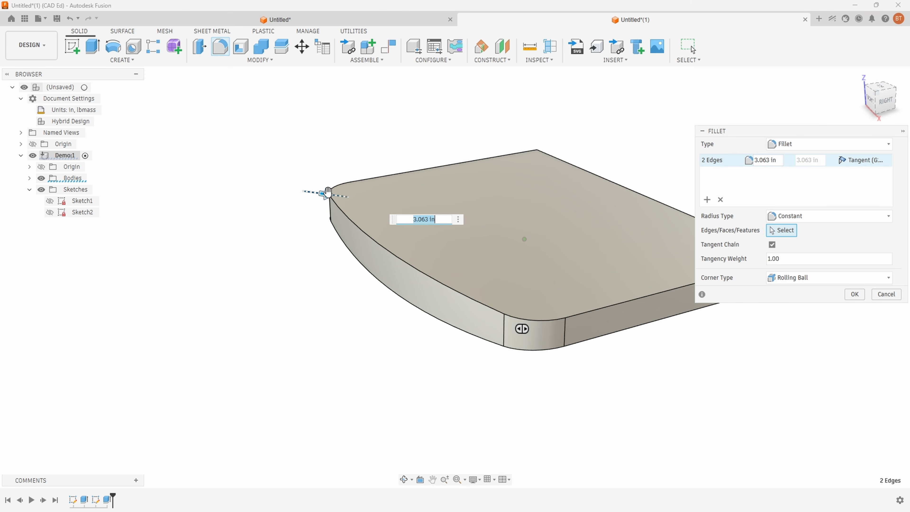
key(Return)
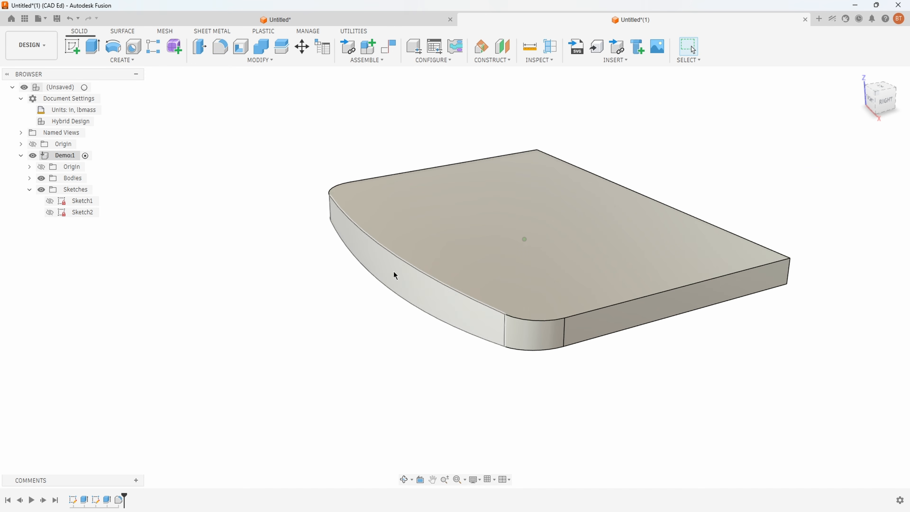
- Fillet the top and bottom edge chains around the board's curved front and sides with a 0.25 in radius
click(445, 284)
right_click(446, 283)
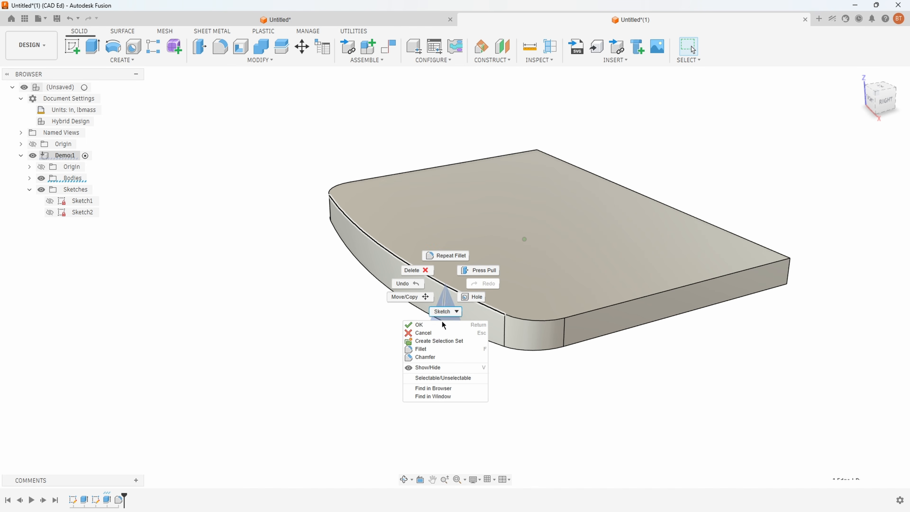
click(426, 350)
text(.25)
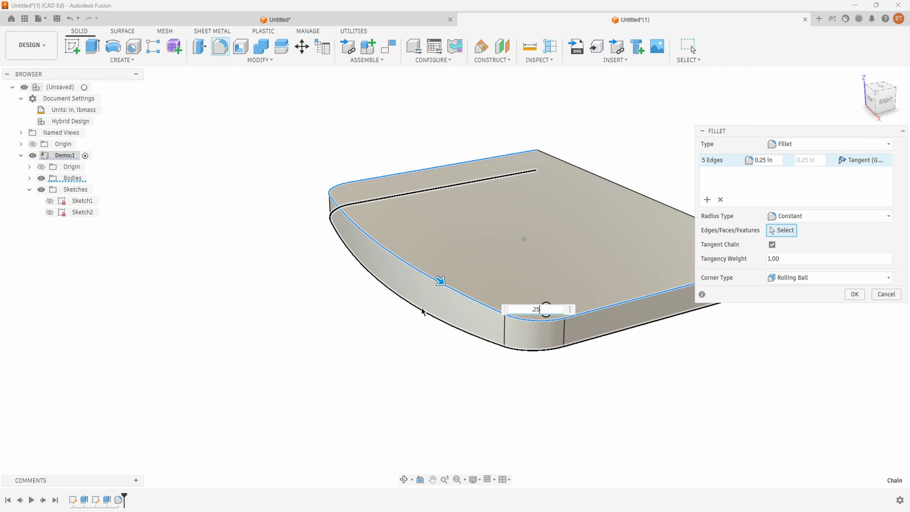
click(423, 318)
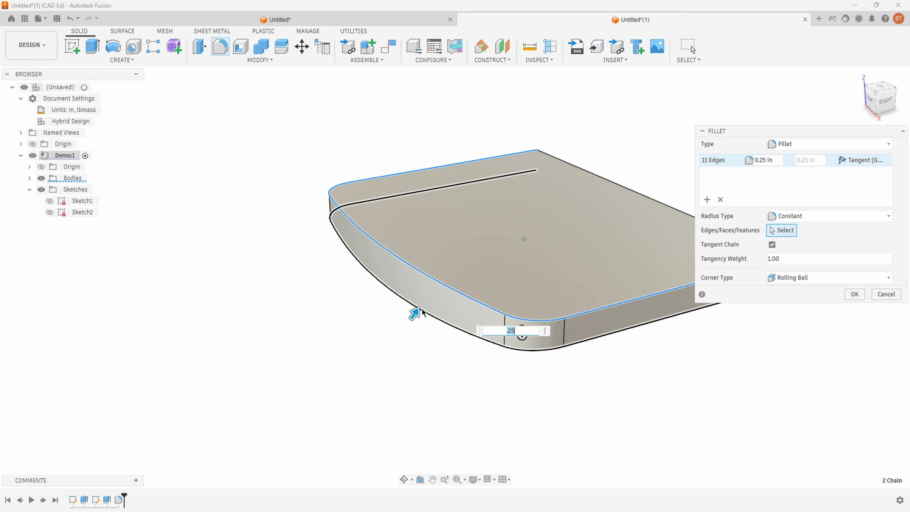
click(849, 296)
- Make Sketch1 and Sketch2 of the Demo component visible
shift+middle_drag(722, 336, 397, 362)
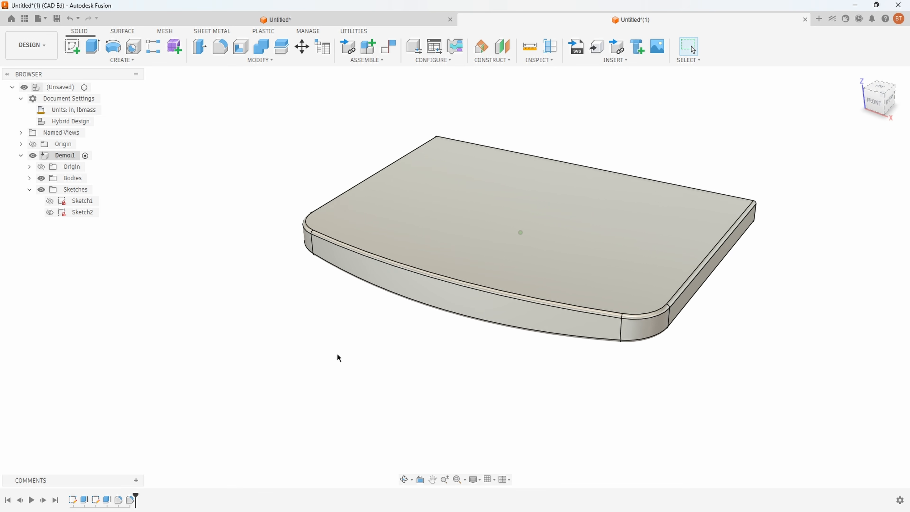
scroll(128, 279, down, 1)
mouse_move(147, 246)
shift+middle_down()
mouse_move(155, 256)
mouse_move(94, 227)
shift+middle_up()
click(49, 202)
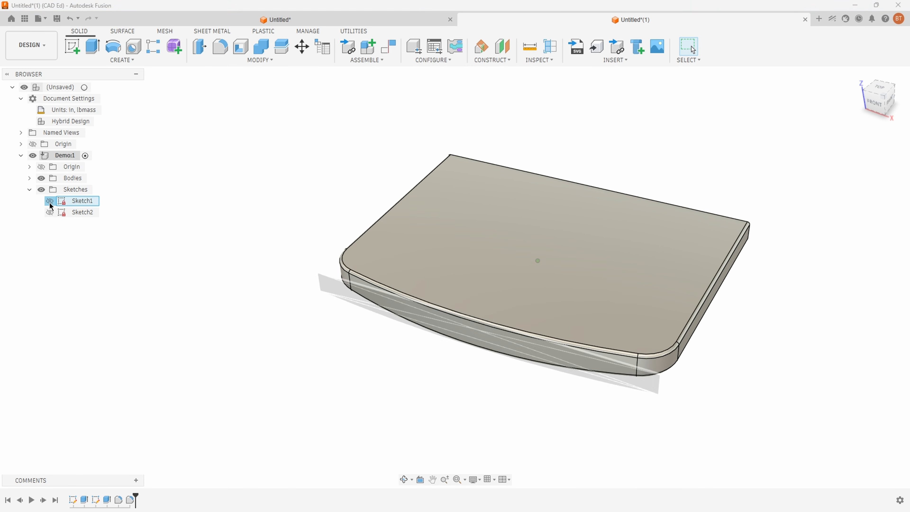
click(50, 212)
shift+middle_drag(63, 282, 70, 228)
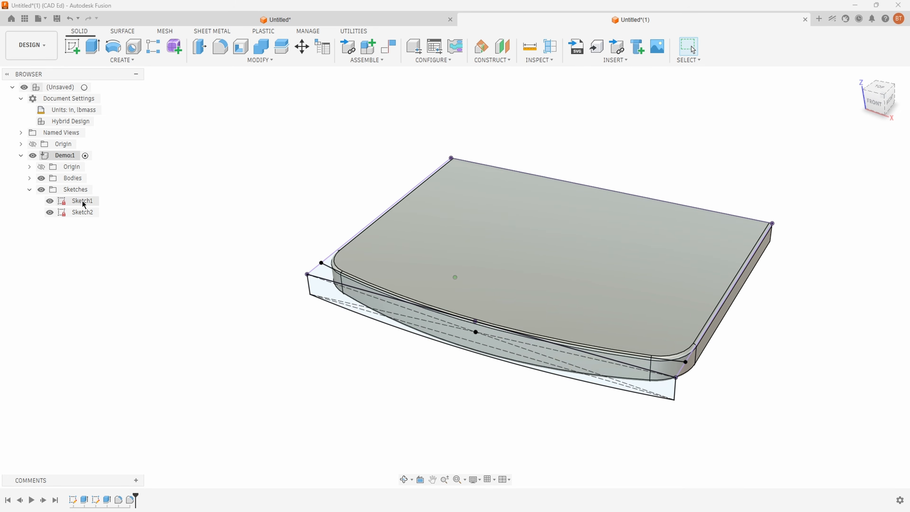
- Show the dimensions of Sketch1 and Sketch2 on the model
right_click(82, 203)
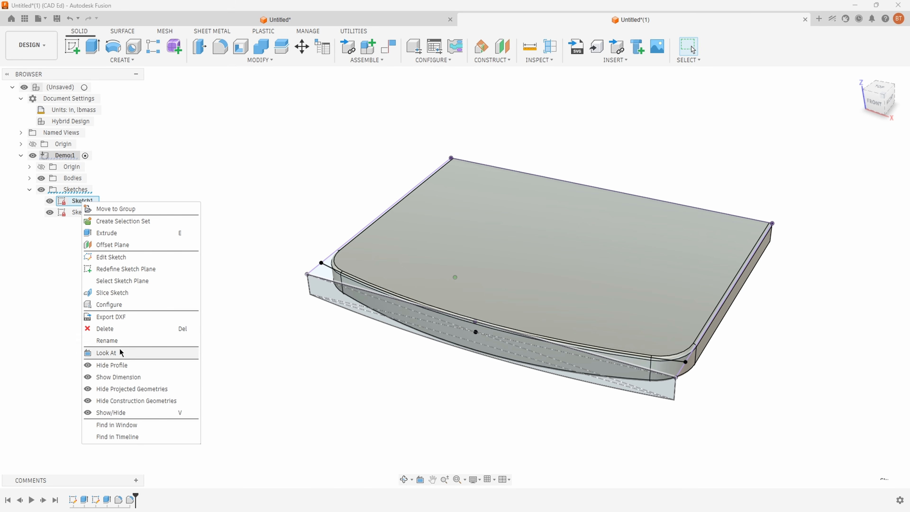
click(150, 377)
shift+middle_drag(264, 297, 267, 278)
shift+middle_drag(496, 263, 497, 238)
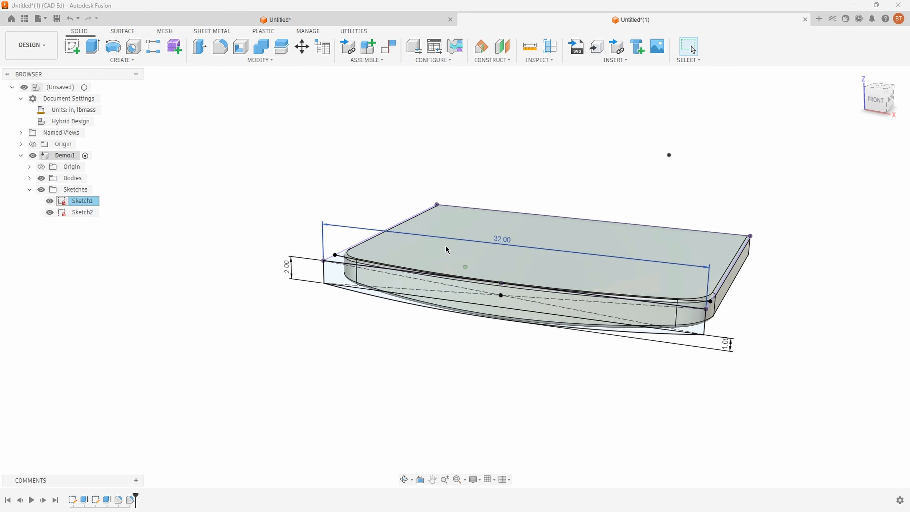
mouse_move(193, 372)
shift+middle_down()
mouse_move(112, 300)
mouse_move(112, 276)
mouse_move(86, 223)
shift+middle_up()
right_click(82, 212)
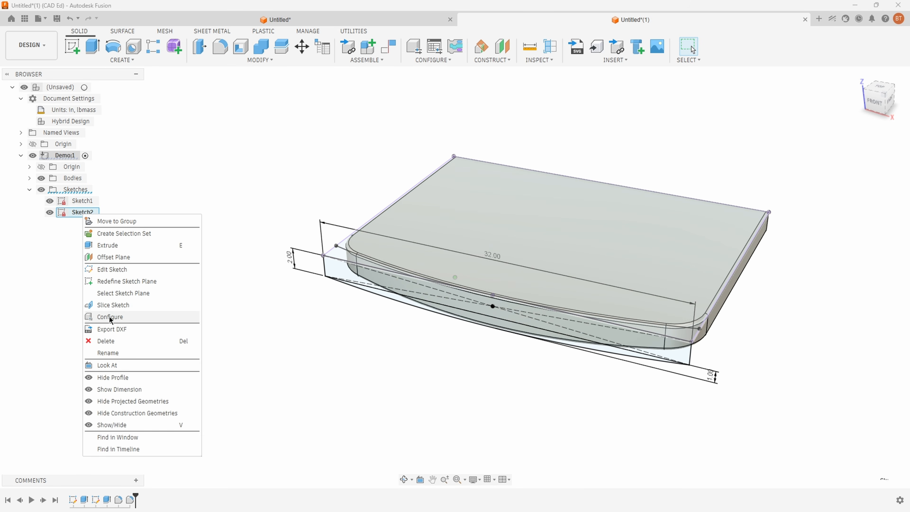
click(121, 389)
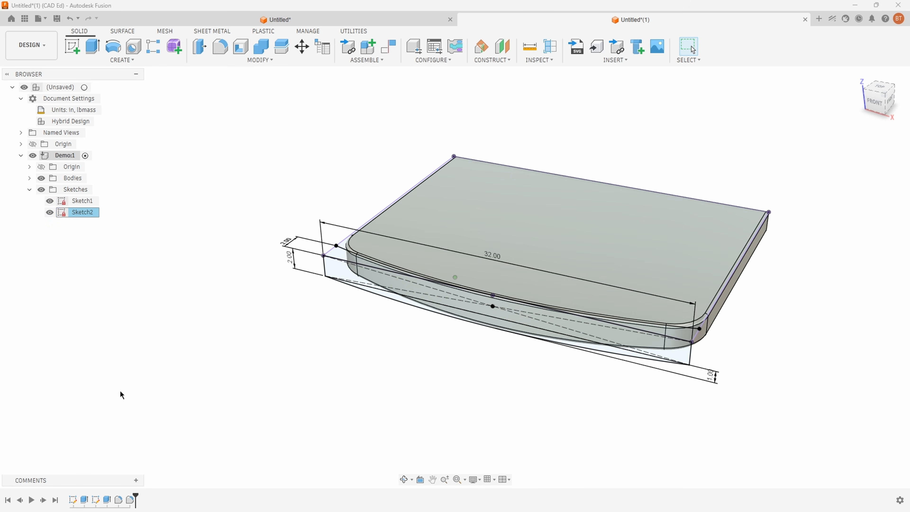
- Set the board's overall width to 48 in and the top sketch's front-arc setback at the corner to 6 in
mouse_move(238, 321)
shift+middle_down()
mouse_move(298, 250)
mouse_move(250, 334)
mouse_move(347, 323)
mouse_move(385, 361)
mouse_move(403, 338)
shift+middle_up()
double_click(480, 263)
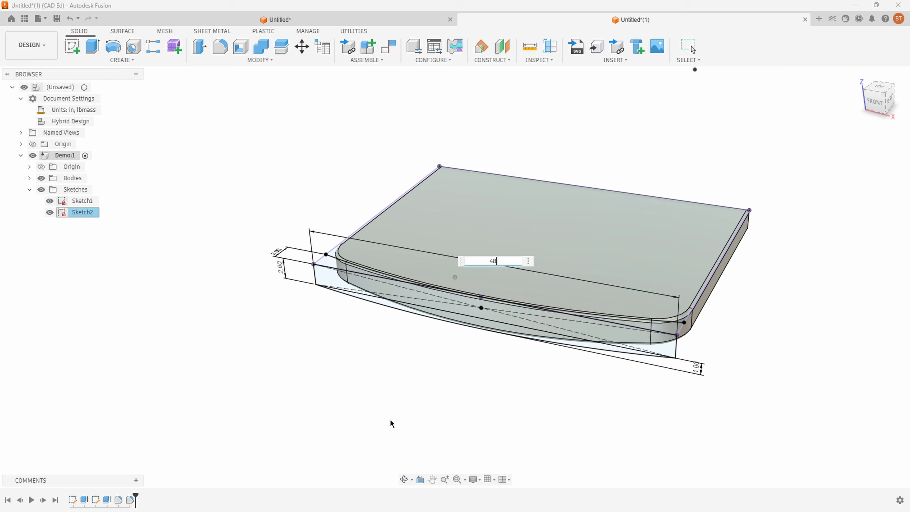
key(Return)
mouse_move(391, 421)
shift+middle_down()
mouse_move(426, 420)
mouse_move(367, 374)
mouse_move(302, 290)
mouse_move(290, 240)
mouse_move(201, 259)
shift+middle_up()
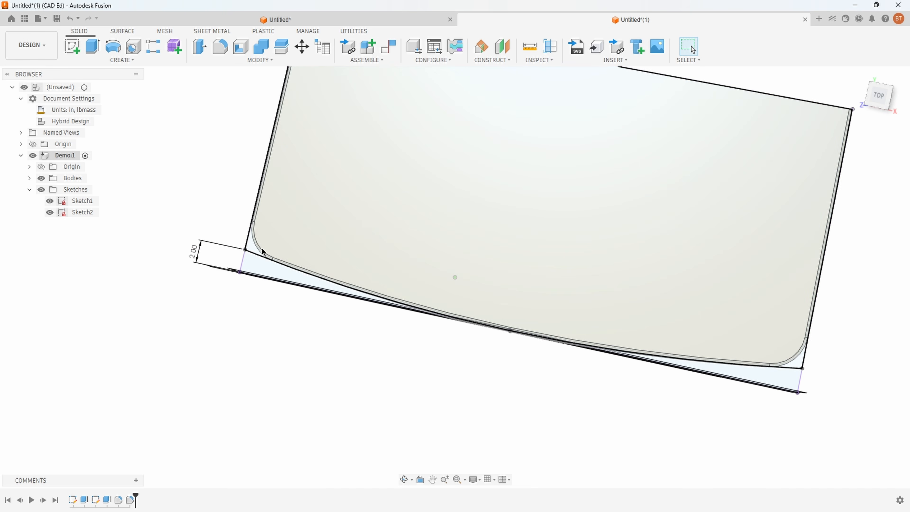
double_click(194, 254)
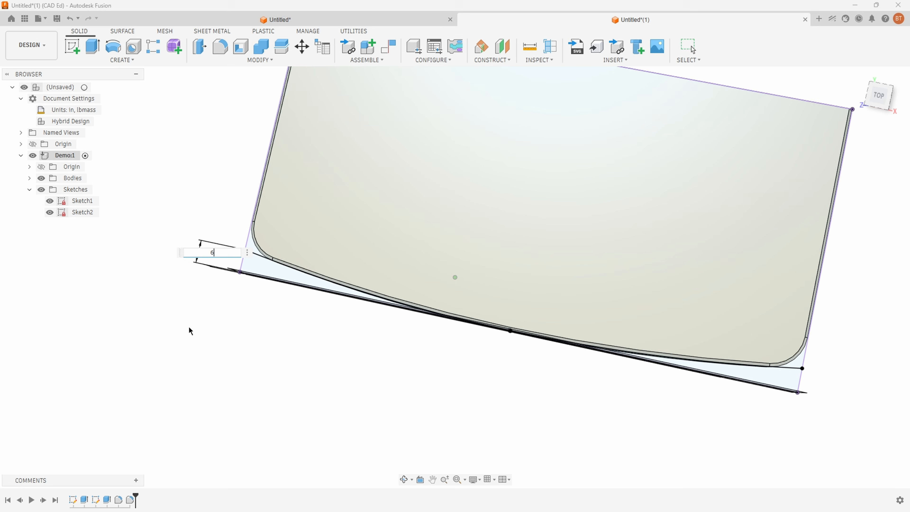
key(Return)
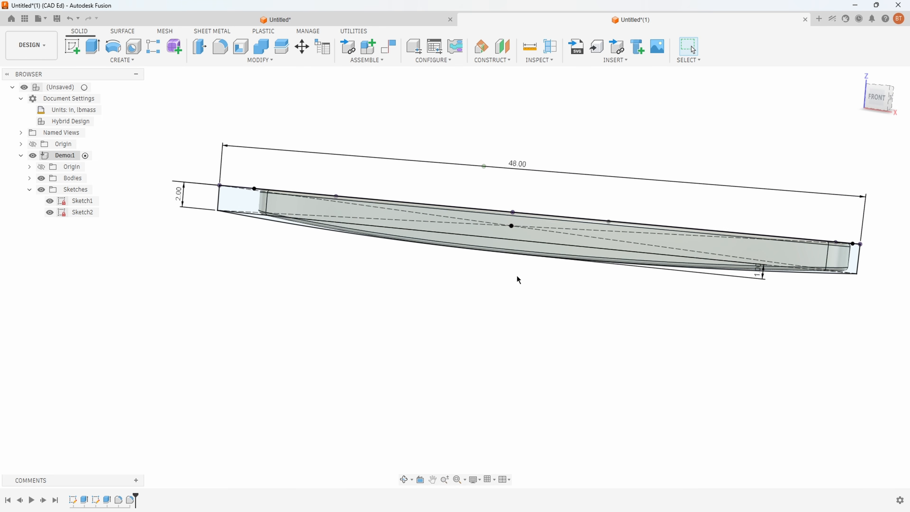
- Set the depth of the lower arc in the front-face sketch to 2 in and hide all the component's sketches
double_click(748, 285)
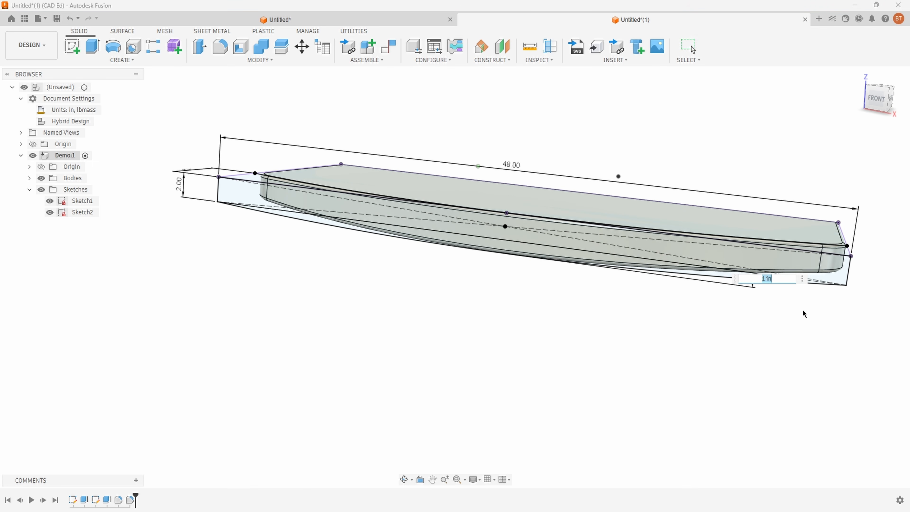
text(2)
key(Return)
shift+middle_drag(802, 311, 598, 299)
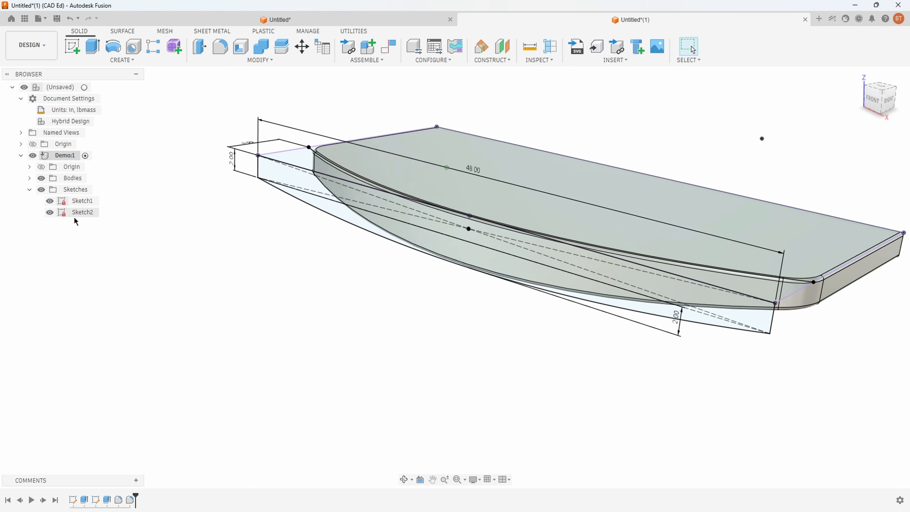
click(42, 190)
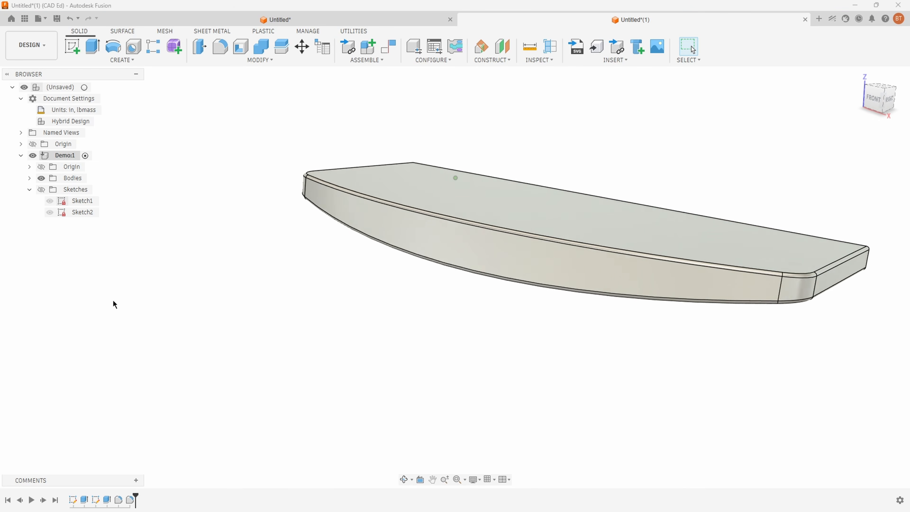